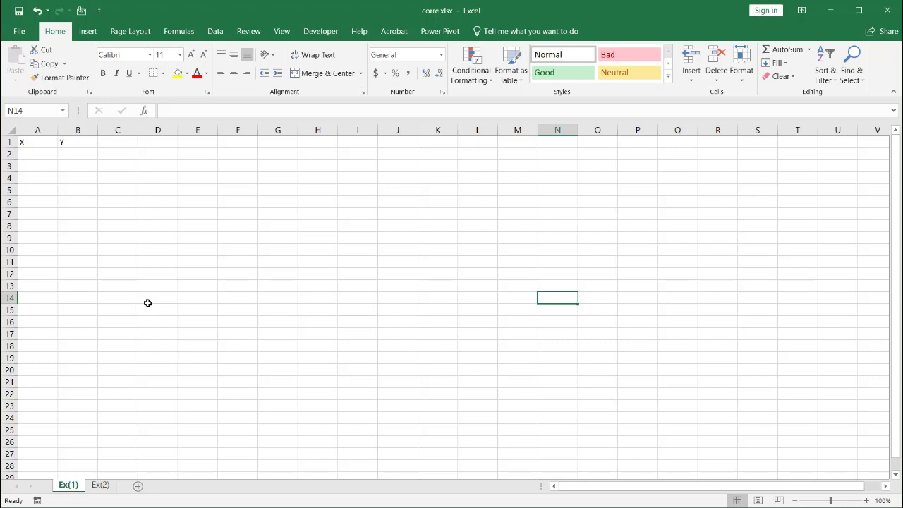
{"action": "left_click", "coordinate": [34, 144]}
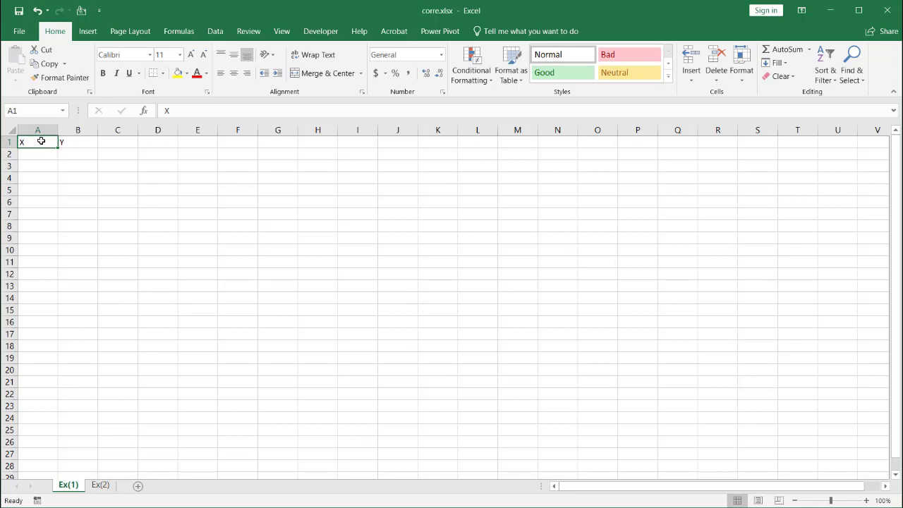
{"action": "left_click", "coordinate": [73, 143]}
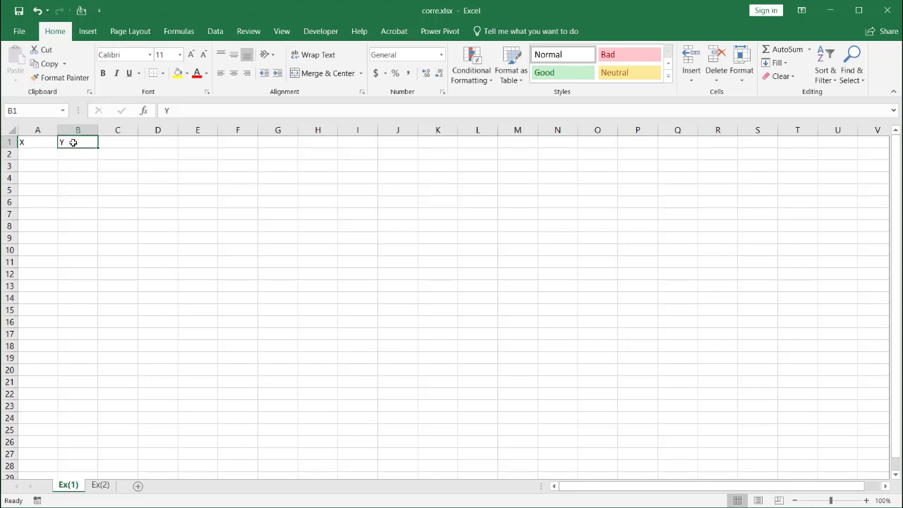
{"action": "left_click", "coordinate": [34, 142]}
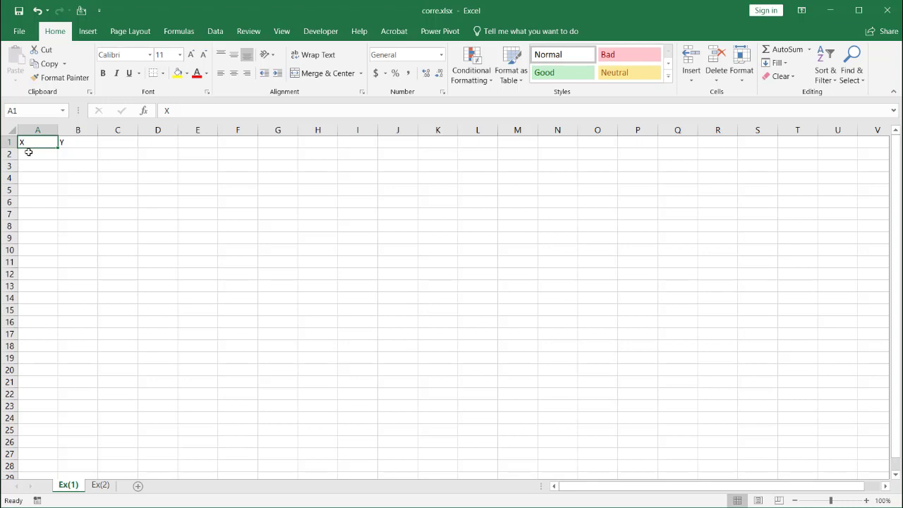
- Fill the range A2:B12 under the X and Y headers with the formula =RANDBETWEEN(24,123)
{"action": "mouse_move", "coordinate": [28, 152]}
{"action": "left_mouse_down"}
{"action": "mouse_move", "coordinate": [83, 184]}
{"action": "mouse_move", "coordinate": [89, 270]}
{"action": "left_mouse_up"}
{"action": "type", "text": "=randb"}
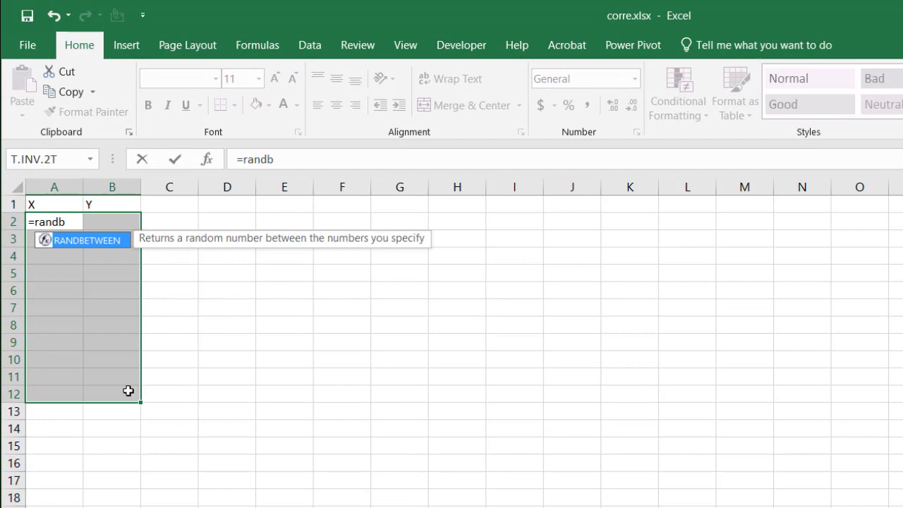
{"action": "key", "text": "Tab"}
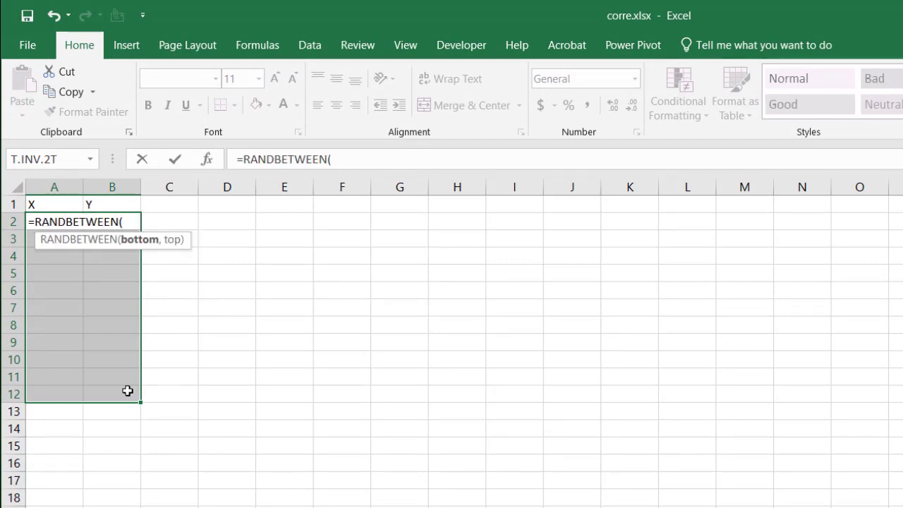
{"action": "type", "text": "24,"}
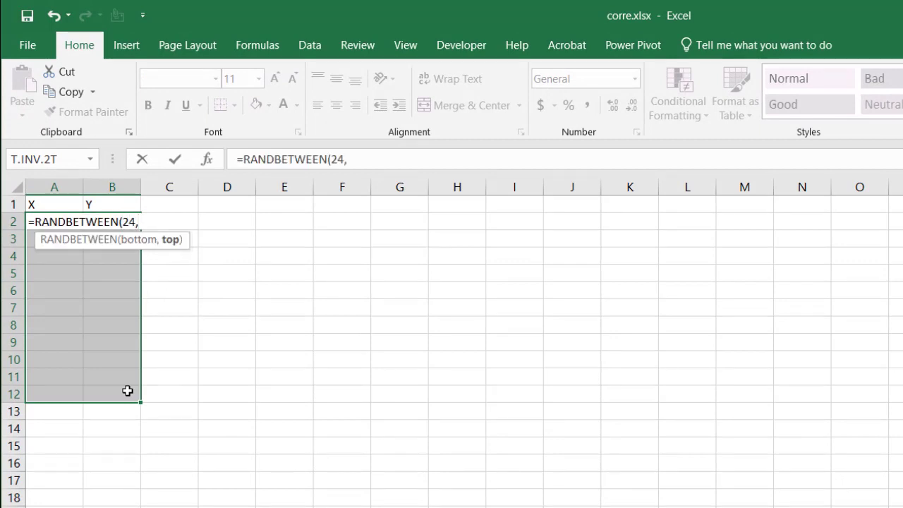
{"action": "type", "text": "123)"}
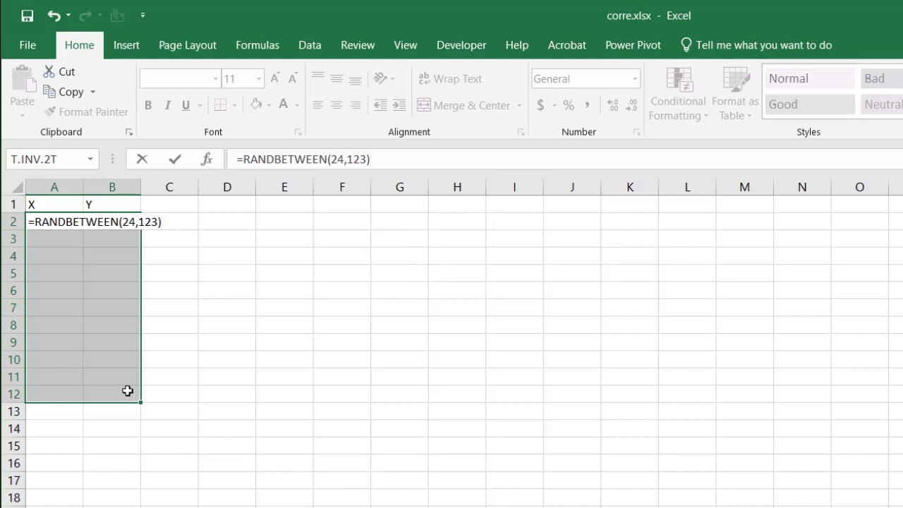
{"action": "key", "text": "ctrl+Return"}
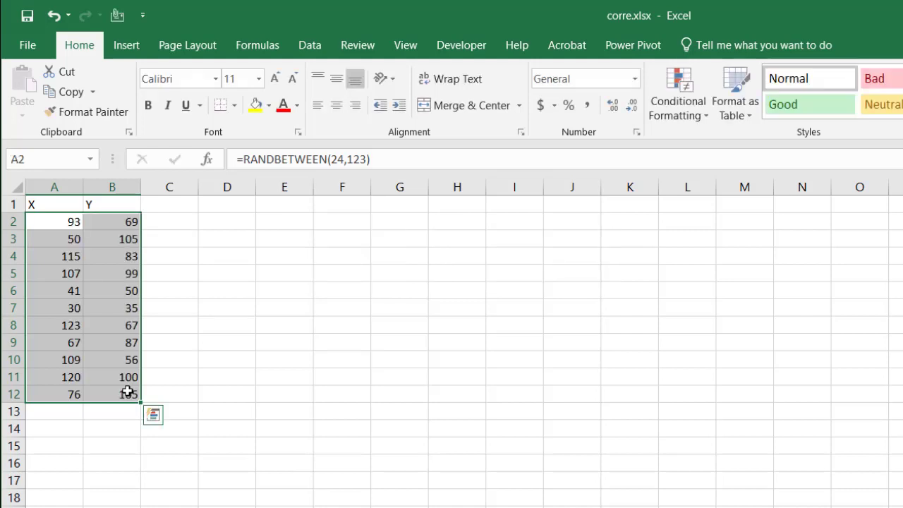
- Recalculate the worksheet repeatedly to generate new random X and Y values
{"action": "left_click", "coordinate": [113, 339]}
{"action": "left_click", "coordinate": [209, 323]}
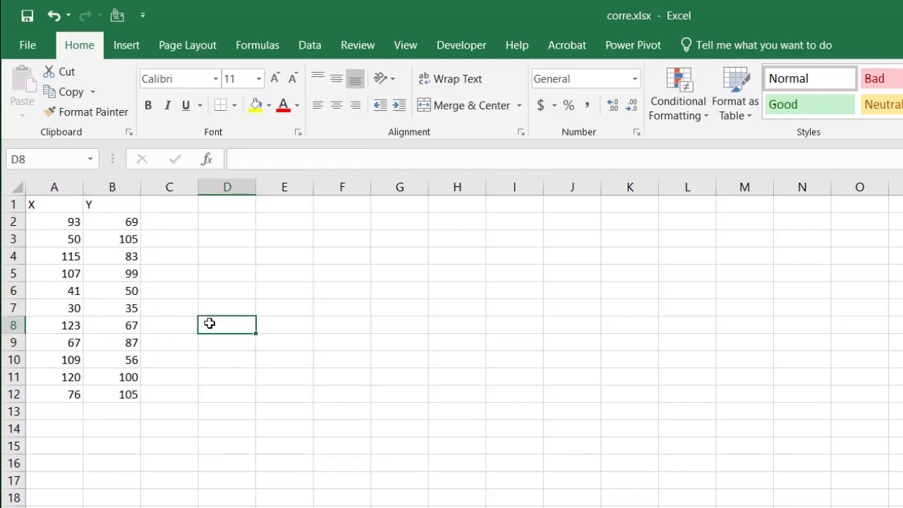
{"action": "key", "text": "F9"}
{"action": "key", "text": "F9"}
{"action": "key", "text": "F9"}
{"action": "key", "text": "F9"}
{"action": "key", "text": "F9"}
{"action": "key", "text": "F9"}
{"action": "key", "text": "F9"}
{"action": "key", "text": "F9"}
{"action": "key", "text": "F9"}
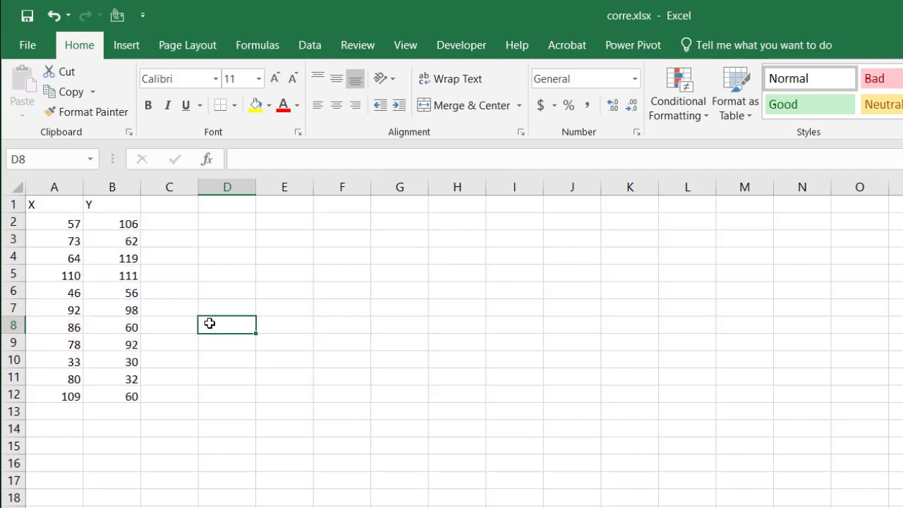
- Clear the Y value in cell B6 and undo the deletion
{"action": "left_click", "coordinate": [99, 283]}
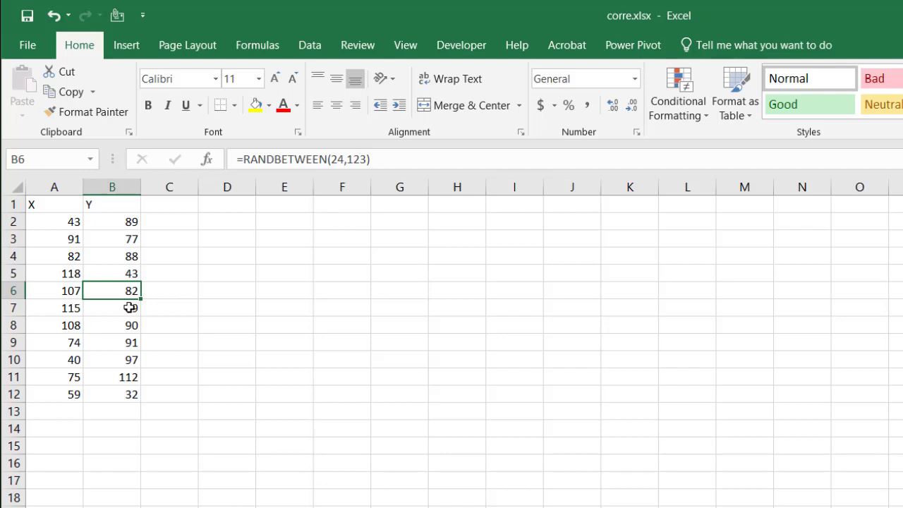
{"action": "key", "text": "Delete"}
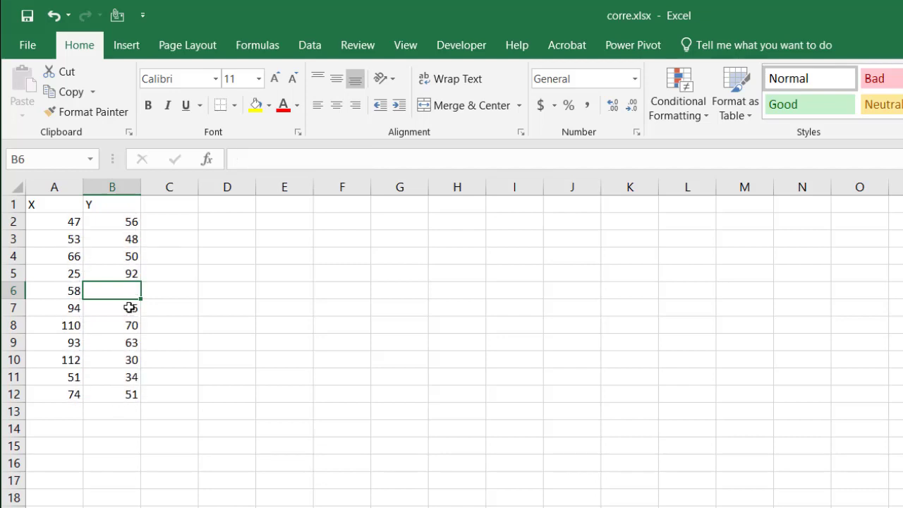
{"action": "key", "text": "ctrl+z"}
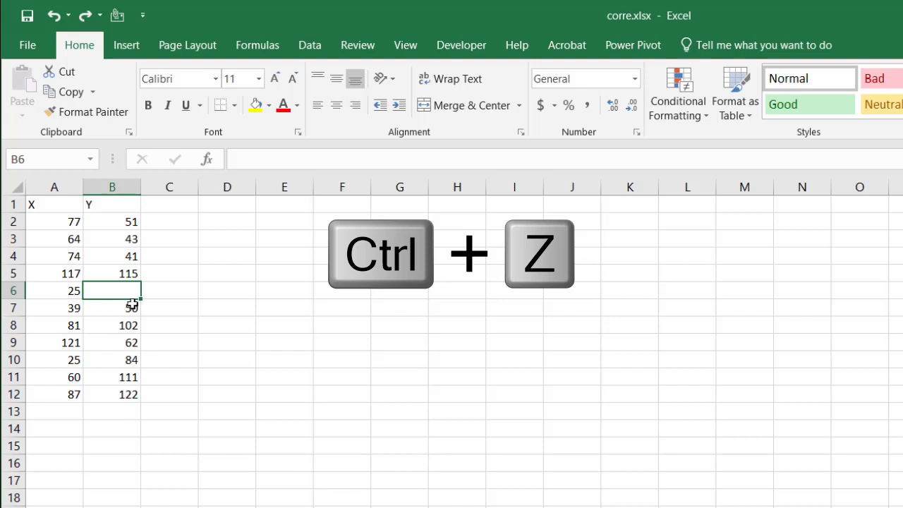
- Refresh the random X and Y values two more times from an empty cell
{"action": "left_click", "coordinate": [238, 288]}
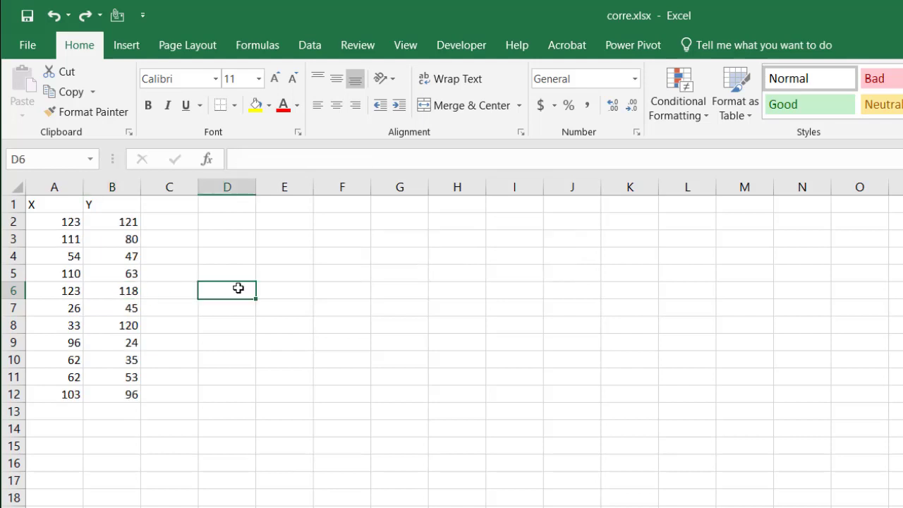
{"action": "key", "text": "F9"}
{"action": "key", "text": "F9"}
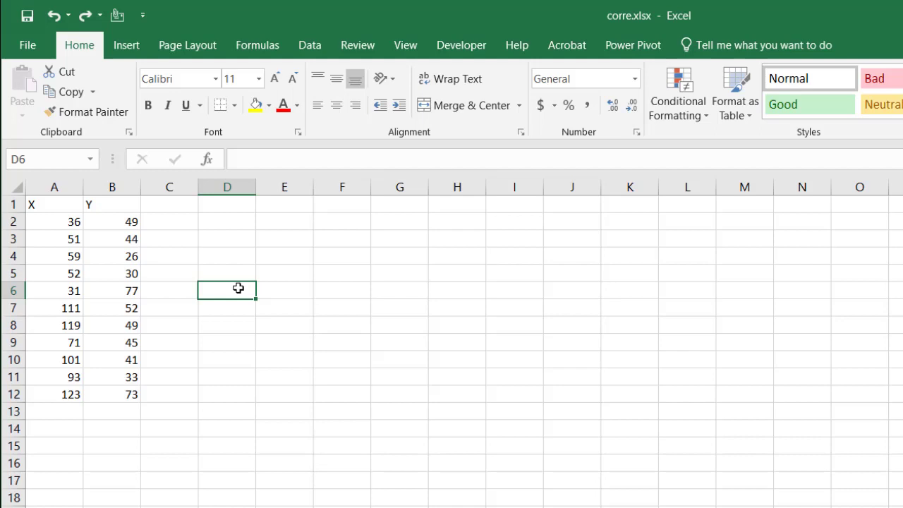
- Calculate the correlation coefficient of X and Y in cell B15 with CORREL over A2:A12 and B2:B12
{"action": "left_click", "coordinate": [101, 442]}
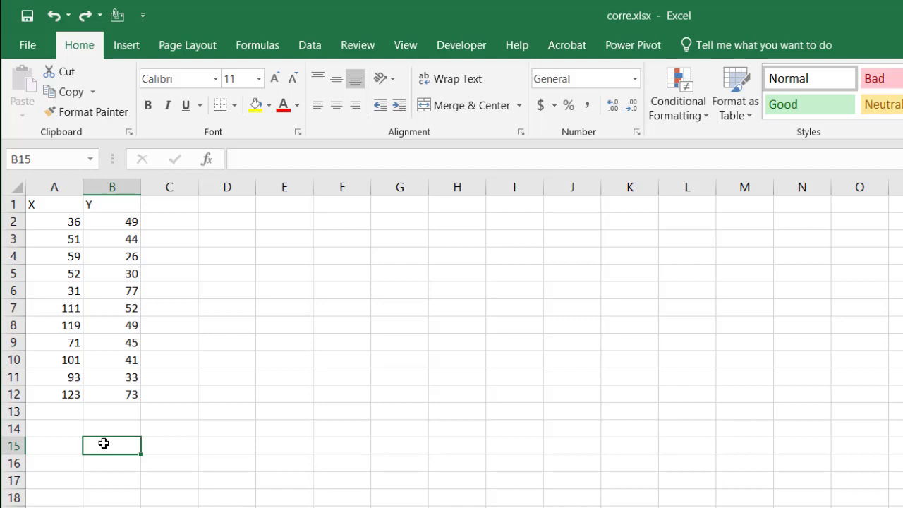
{"action": "type", "text": "=corr"}
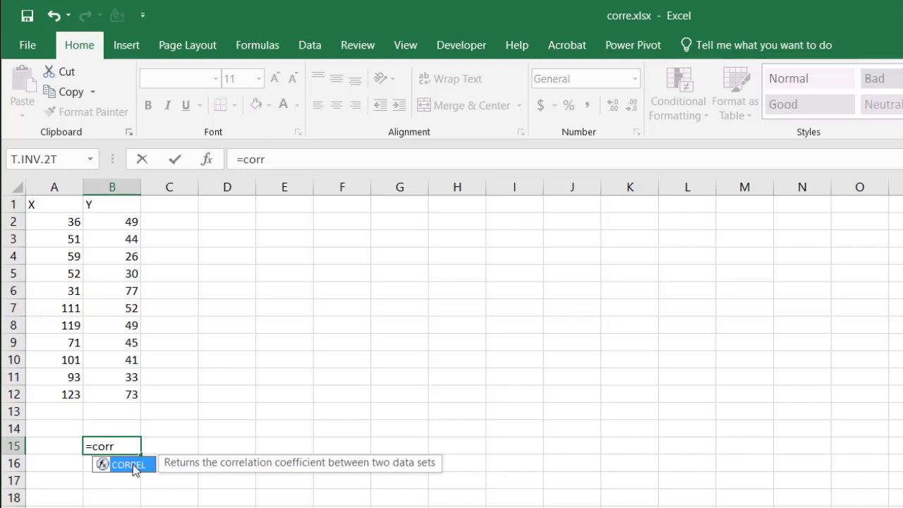
{"action": "double_click", "coordinate": [134, 465]}
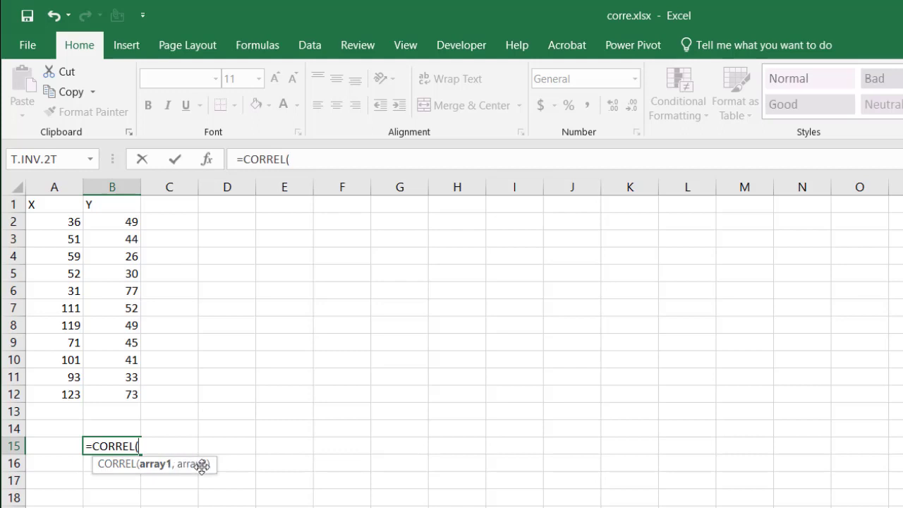
{"action": "left_click_drag", "start_coordinate": [60, 220], "coordinate": [53, 397]}
{"action": "type", "text": ","}
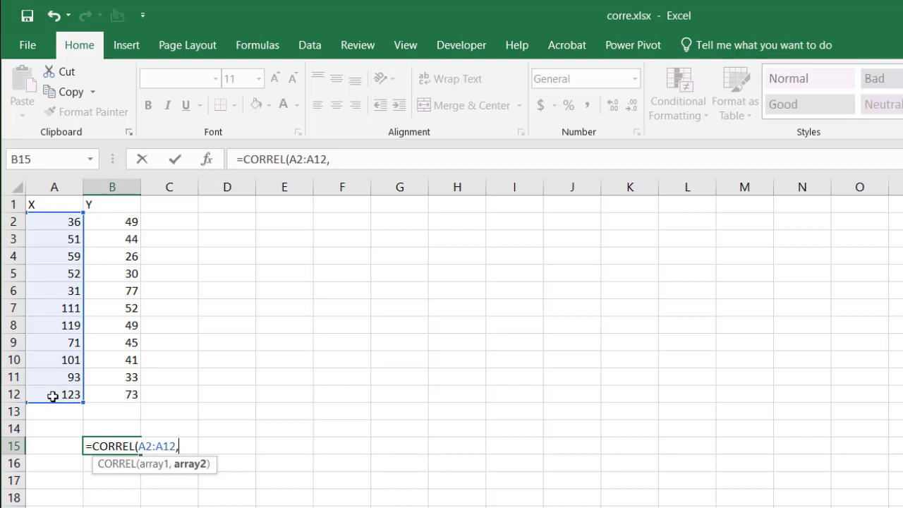
{"action": "left_click_drag", "start_coordinate": [117, 223], "coordinate": [108, 388]}
{"action": "key", "text": "Return"}
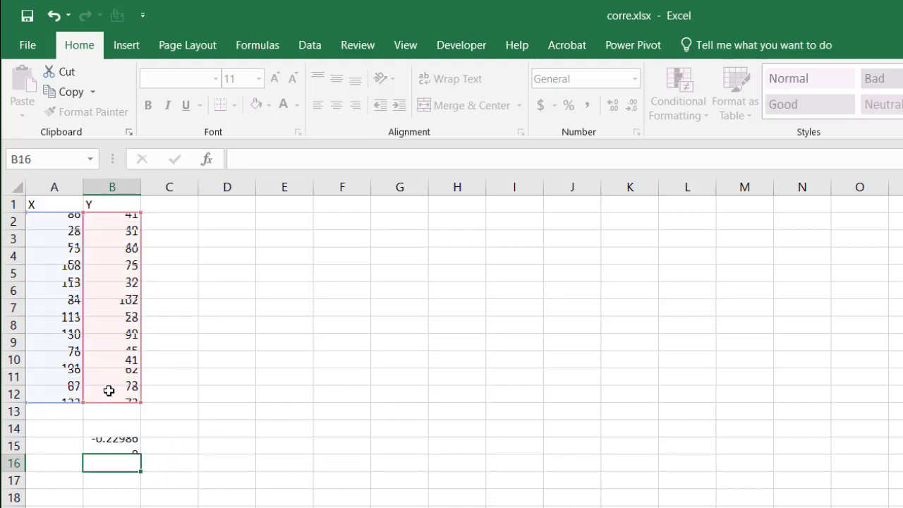
- Highlight the correlation result in cell B15 with a yellow fill
{"action": "left_click", "coordinate": [123, 441]}
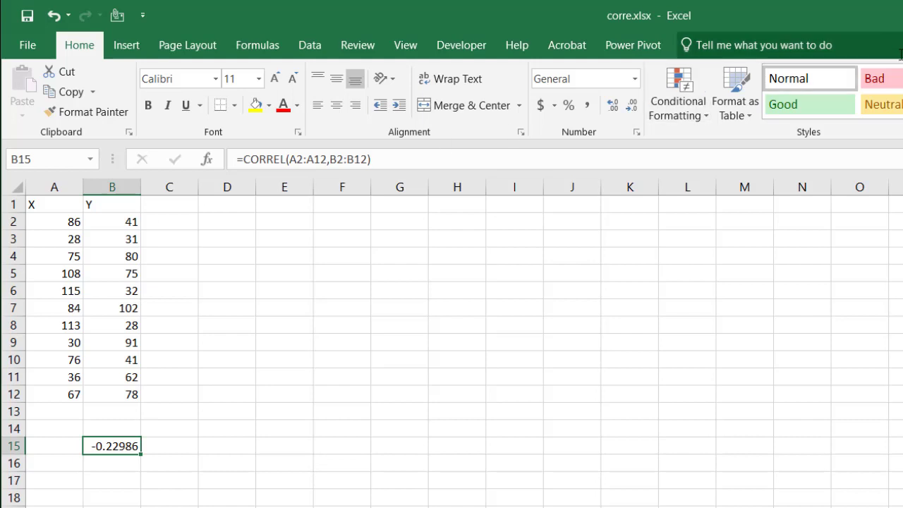
{"action": "left_click", "coordinate": [254, 109]}
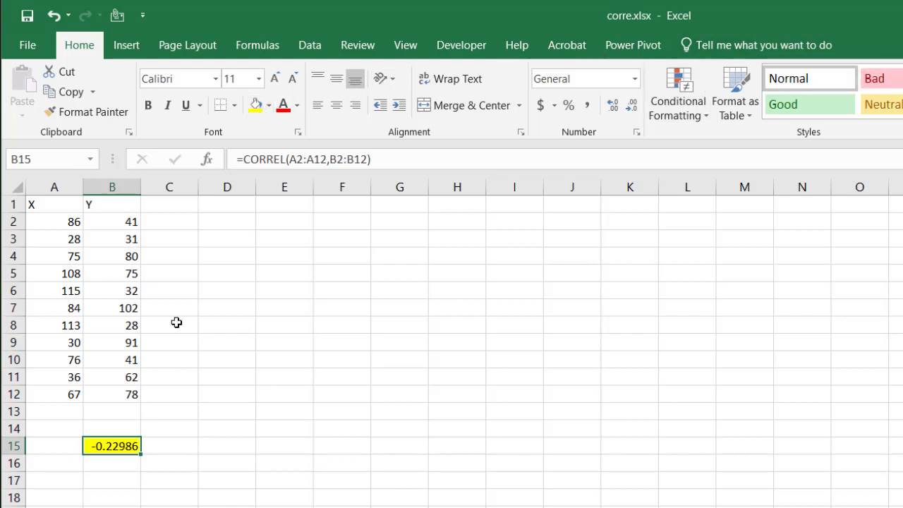
{"action": "left_click", "coordinate": [278, 306]}
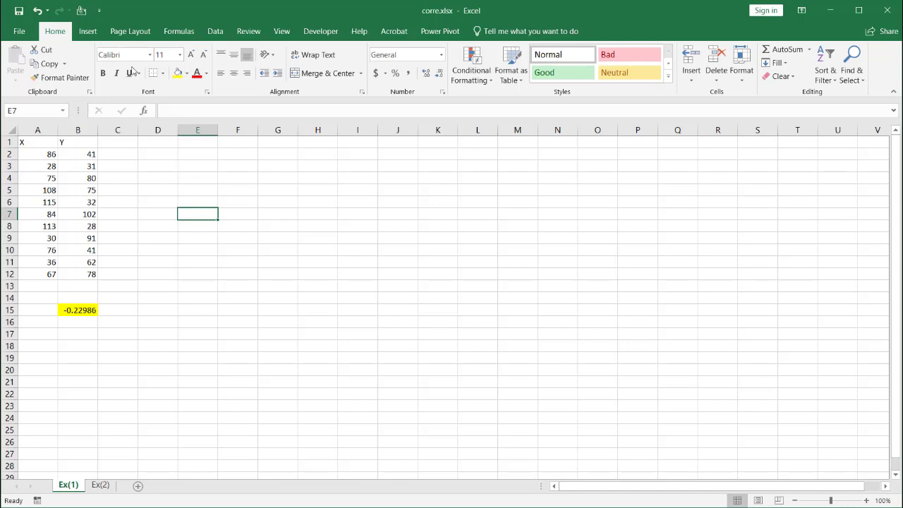
- Insert an empty markers-only scatter chart and move it beside the data, starting around cell E3
{"action": "left_click", "coordinate": [88, 32]}
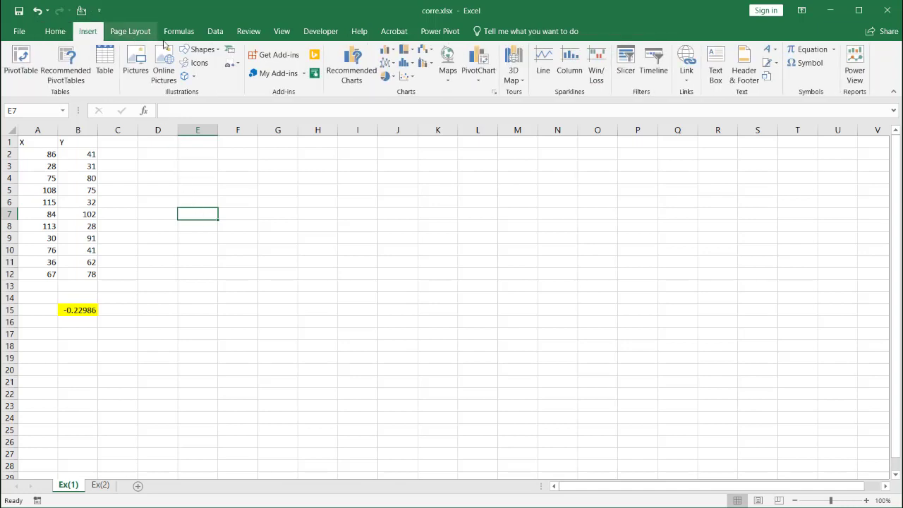
{"action": "left_click", "coordinate": [392, 64]}
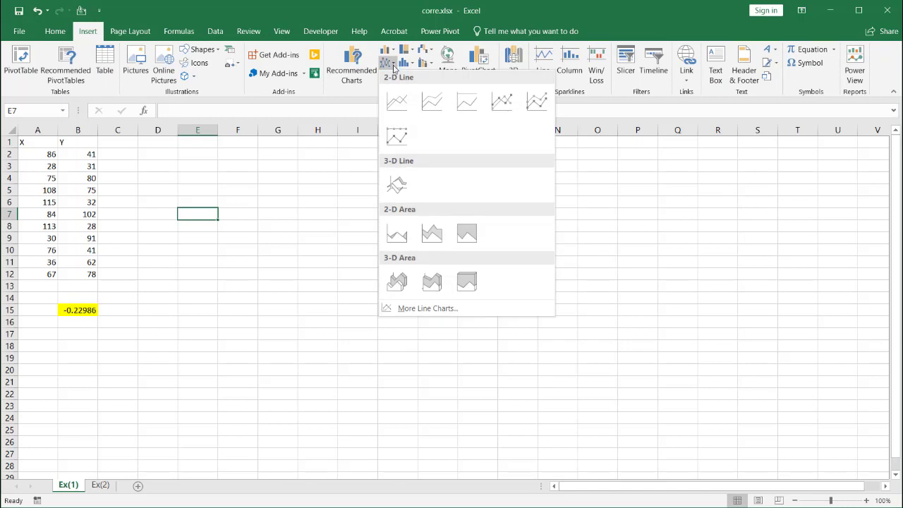
{"action": "left_click", "coordinate": [340, 152]}
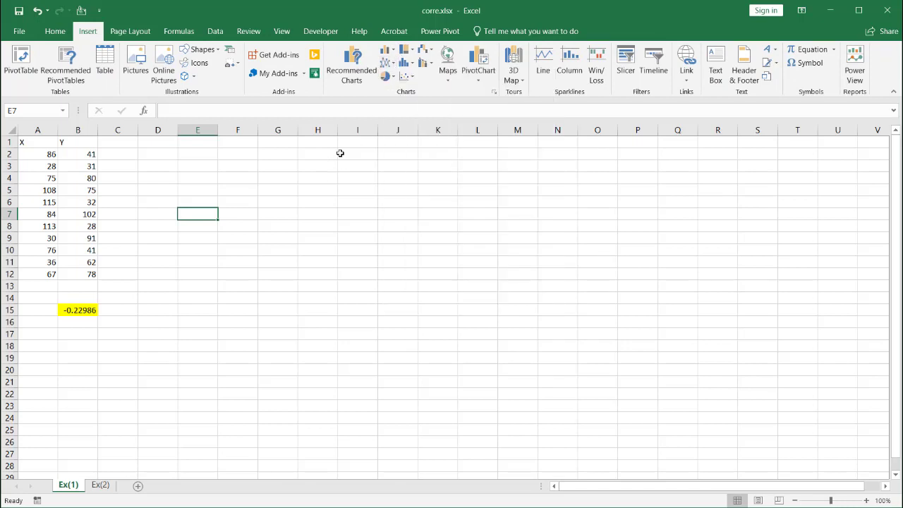
{"action": "left_click", "coordinate": [409, 76]}
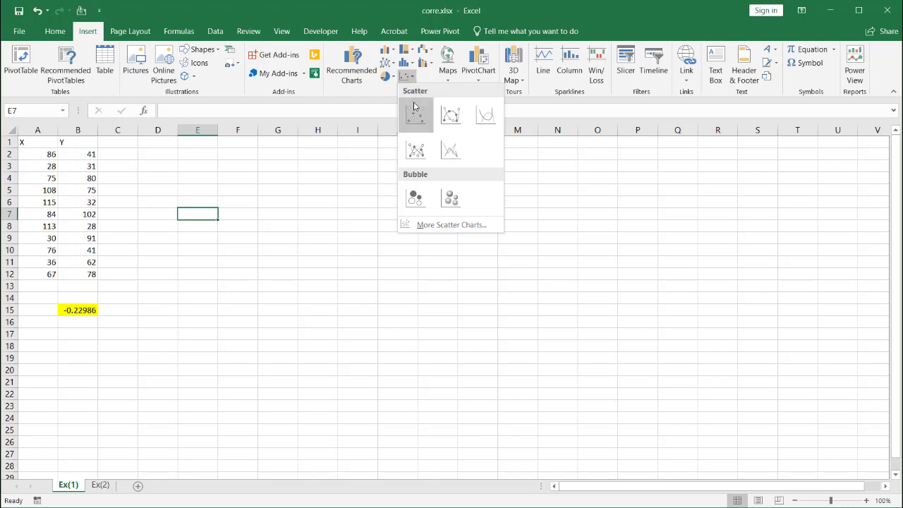
{"action": "left_click", "coordinate": [415, 114]}
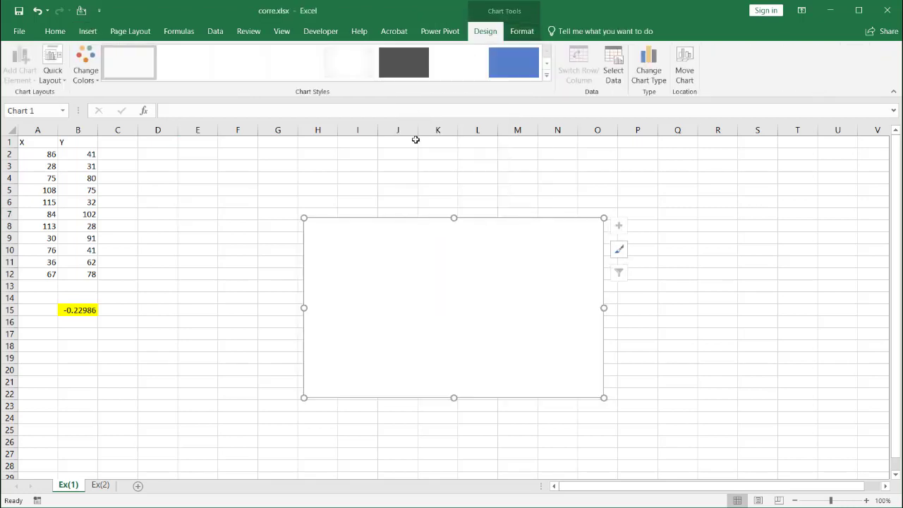
{"action": "left_click_drag", "start_coordinate": [396, 218], "coordinate": [294, 165]}
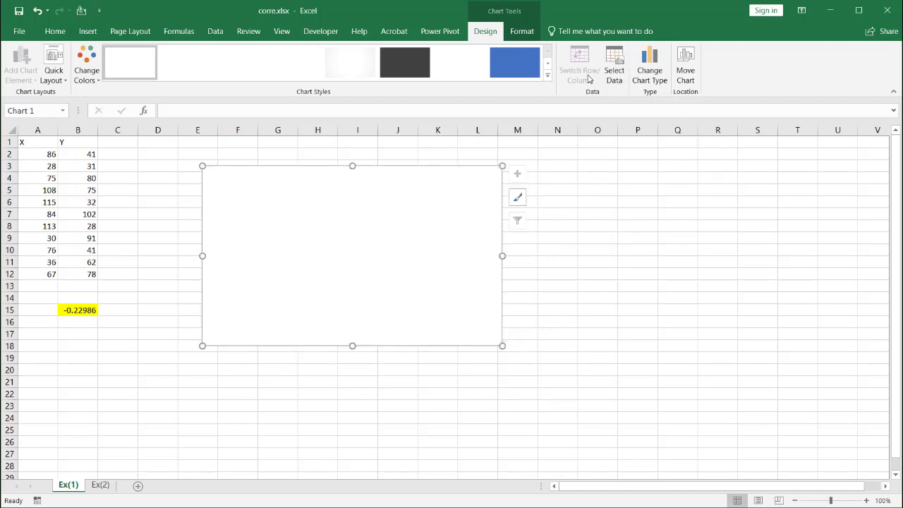
- Add a data series to the scatter chart with A2:A12 as its X values
{"action": "left_click", "coordinate": [612, 63]}
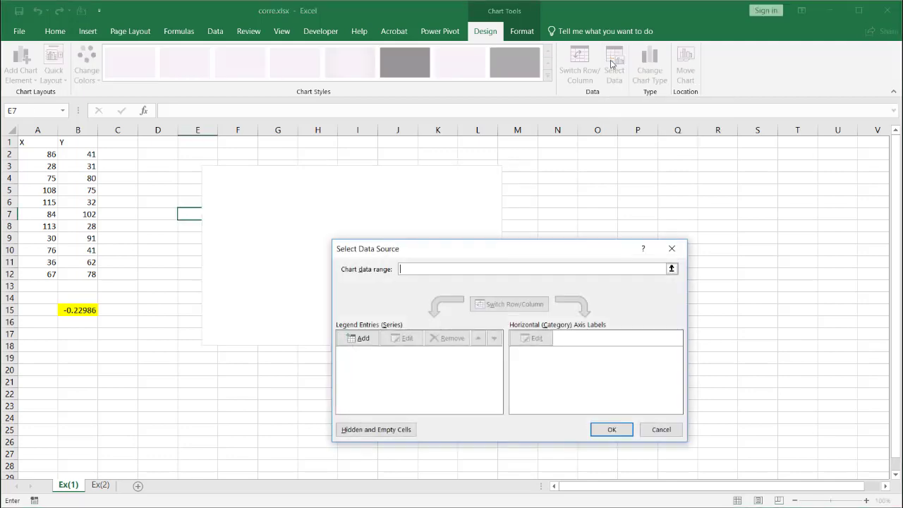
{"action": "left_click", "coordinate": [362, 339]}
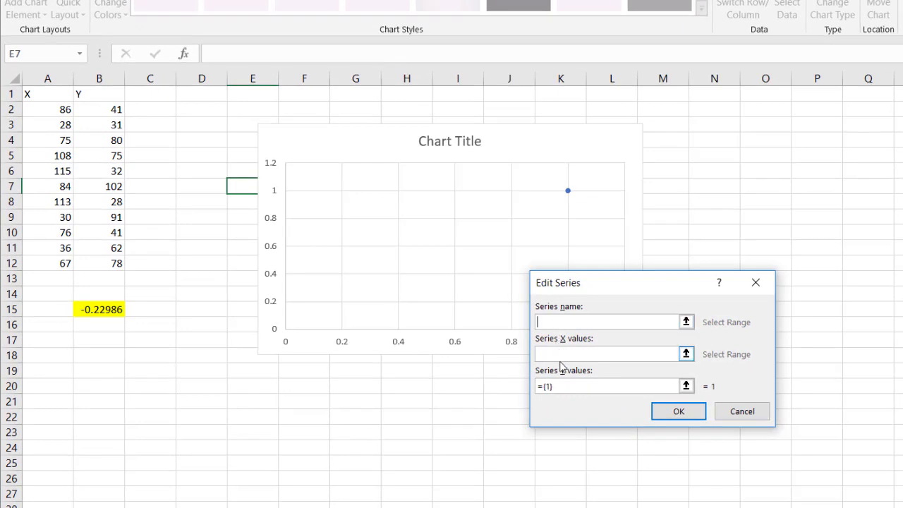
{"action": "left_click", "coordinate": [566, 354]}
{"action": "left_click_drag", "start_coordinate": [52, 111], "coordinate": [38, 261]}
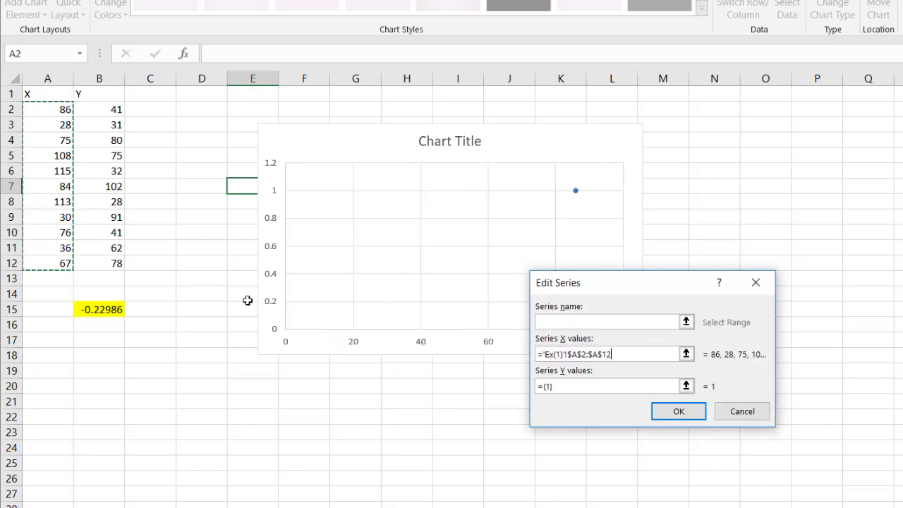
- Replace the new series' default Y values with the range B2:B12 and accept the series
{"action": "left_click", "coordinate": [562, 387]}
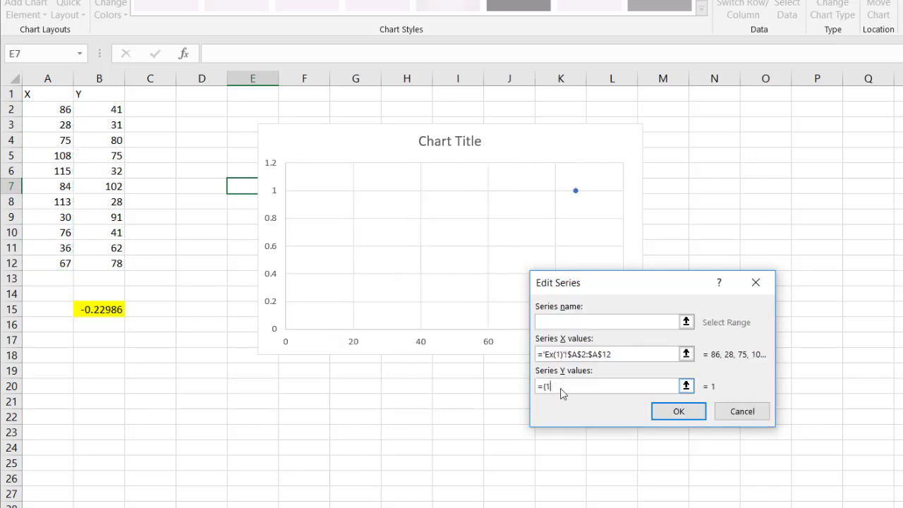
{"action": "key", "text": "BackSpace"}
{"action": "key", "text": "BackSpace"}
{"action": "key", "text": "BackSpace"}
{"action": "key", "text": "BackSpace"}
{"action": "left_click_drag", "start_coordinate": [99, 111], "coordinate": [108, 262]}
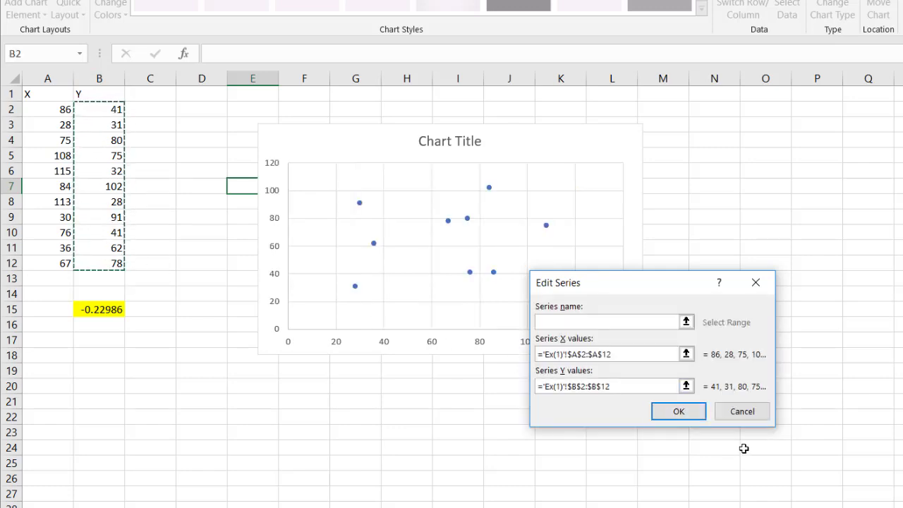
{"action": "left_click", "coordinate": [679, 412]}
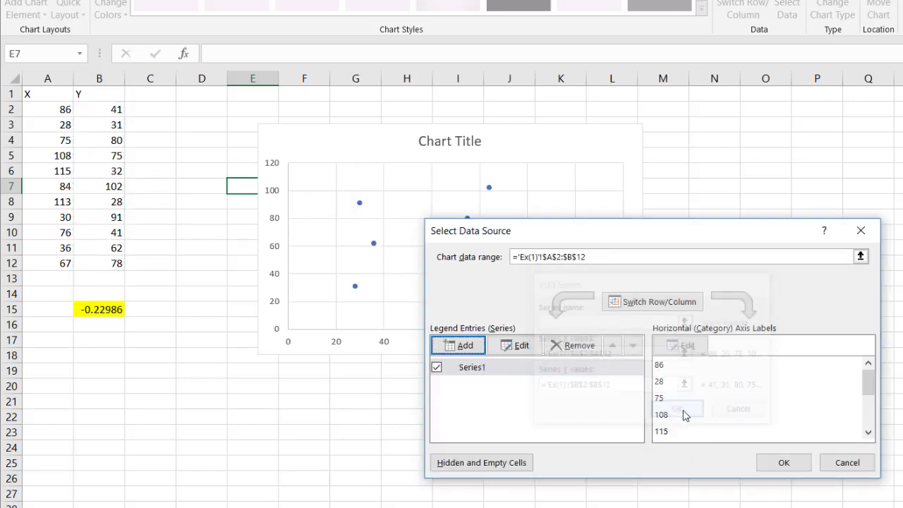
- Apply the selected data source to the scatter chart and add a trendline to its points
{"action": "left_click", "coordinate": [767, 459]}
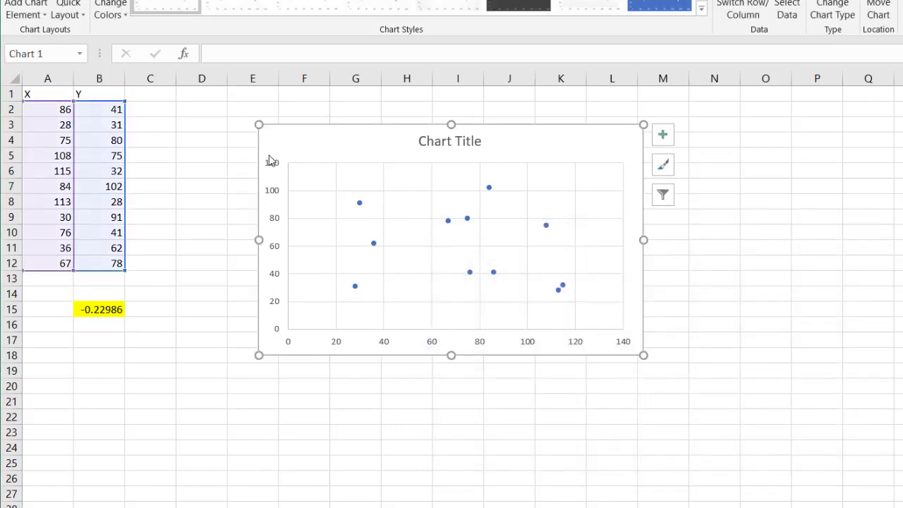
{"action": "left_click", "coordinate": [427, 232]}
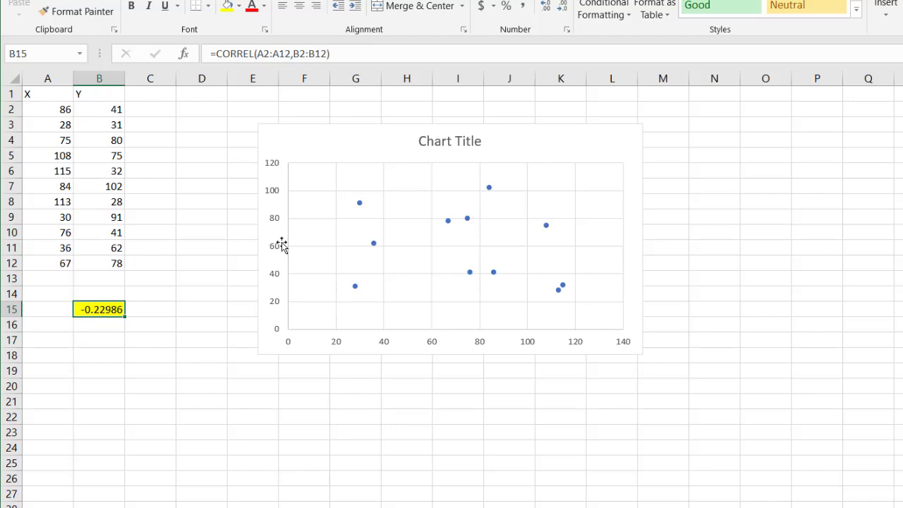
{"action": "left_click", "coordinate": [414, 209]}
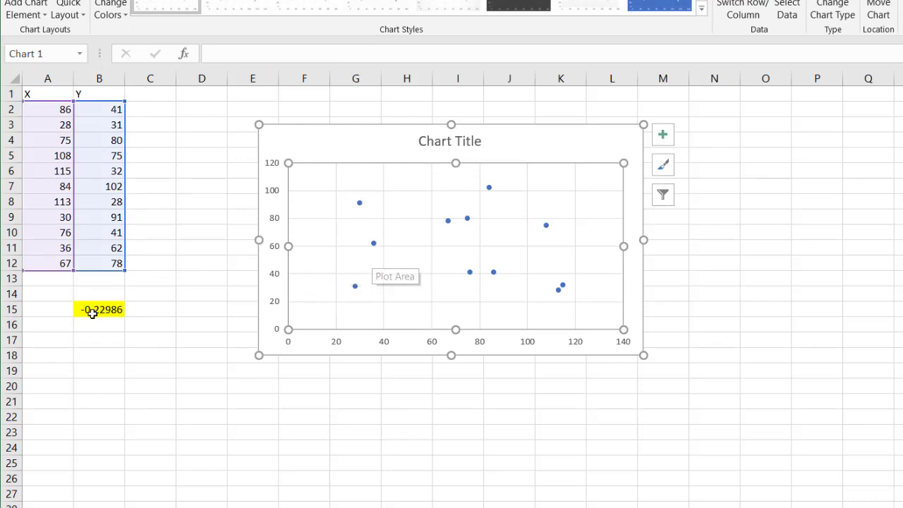
{"action": "left_click", "coordinate": [664, 135]}
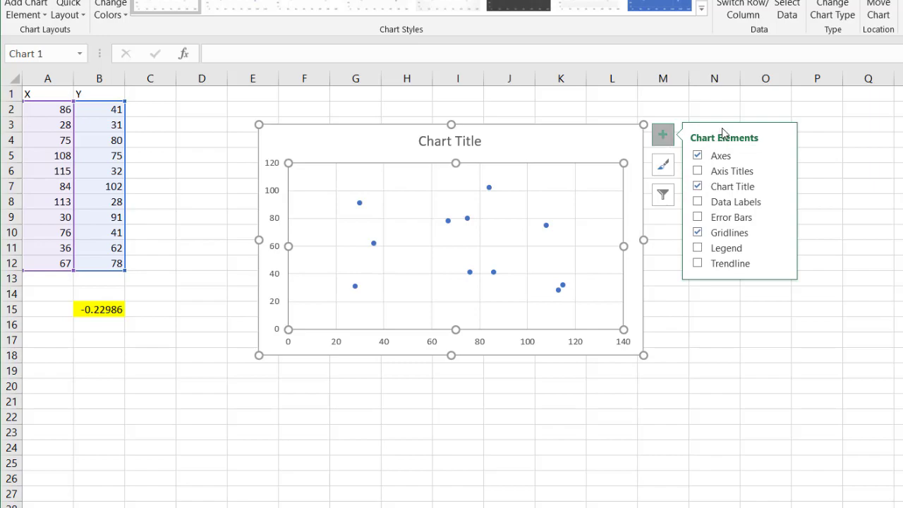
{"action": "left_click", "coordinate": [697, 264]}
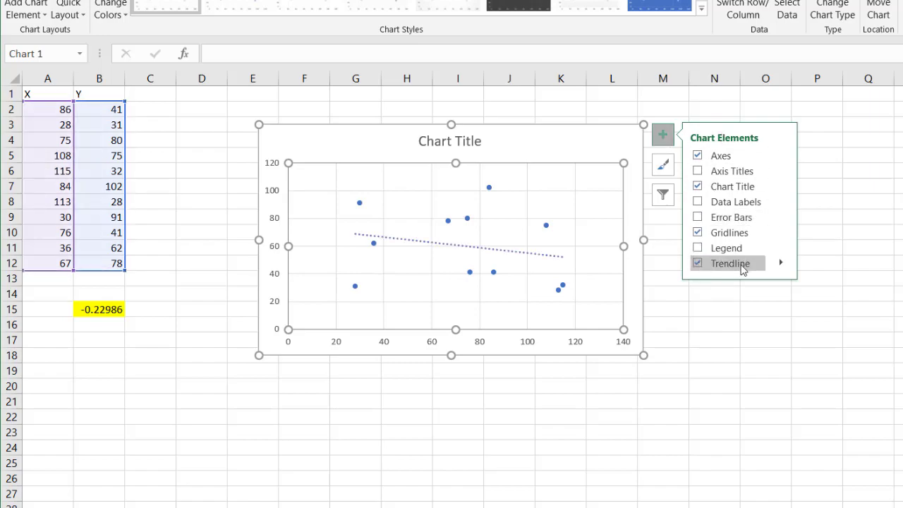
- Review the trendline's full formatting options, keeping the Linear type, and close them
{"action": "left_click", "coordinate": [780, 266]}
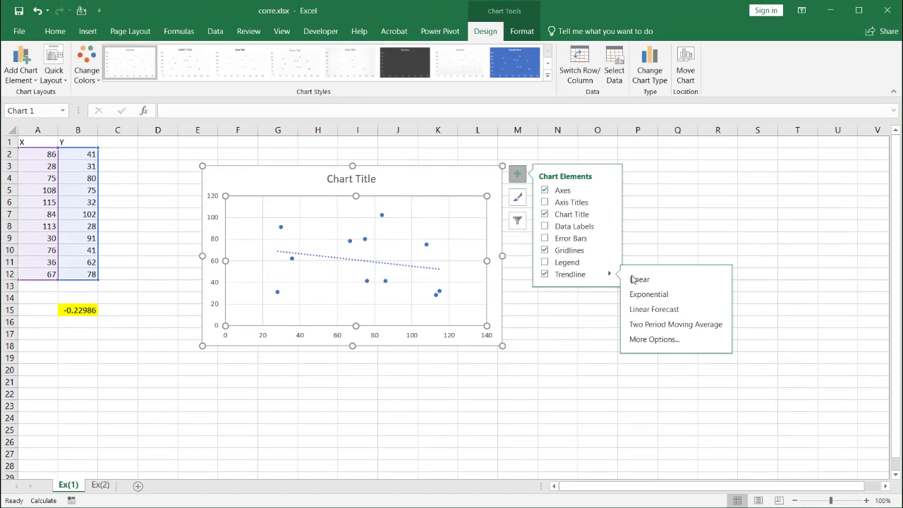
{"action": "left_click", "coordinate": [667, 339]}
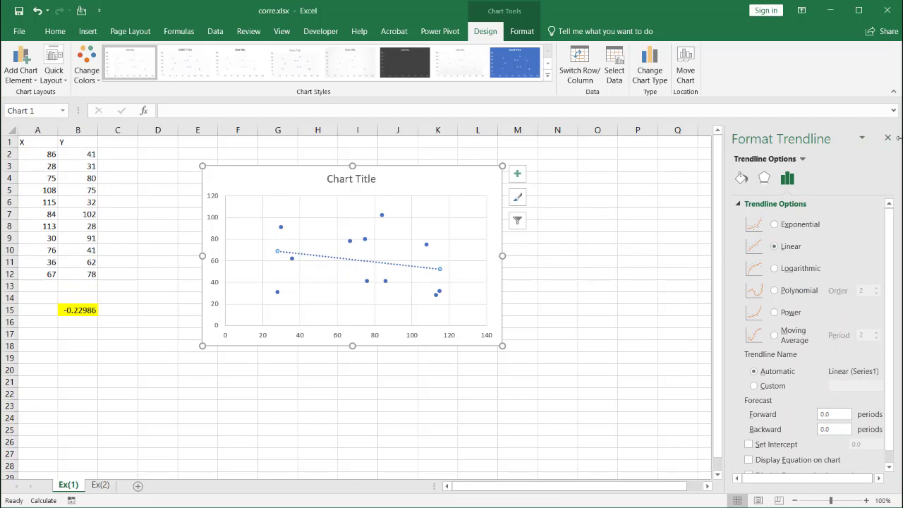
{"action": "left_click", "coordinate": [887, 138]}
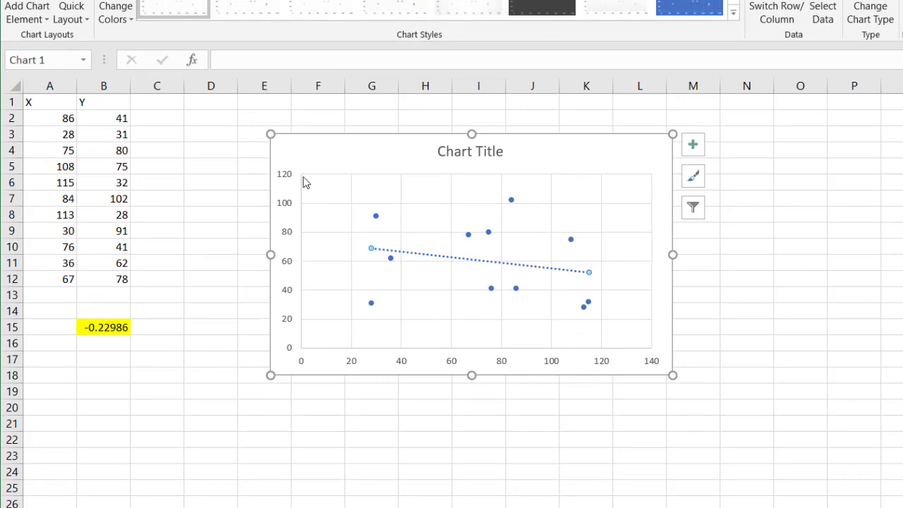
- Recalculate the worksheet repeatedly to regenerate the random X and Y values, comparing the coefficient in B15 with the chart's trendline
{"action": "left_click", "coordinate": [197, 264]}
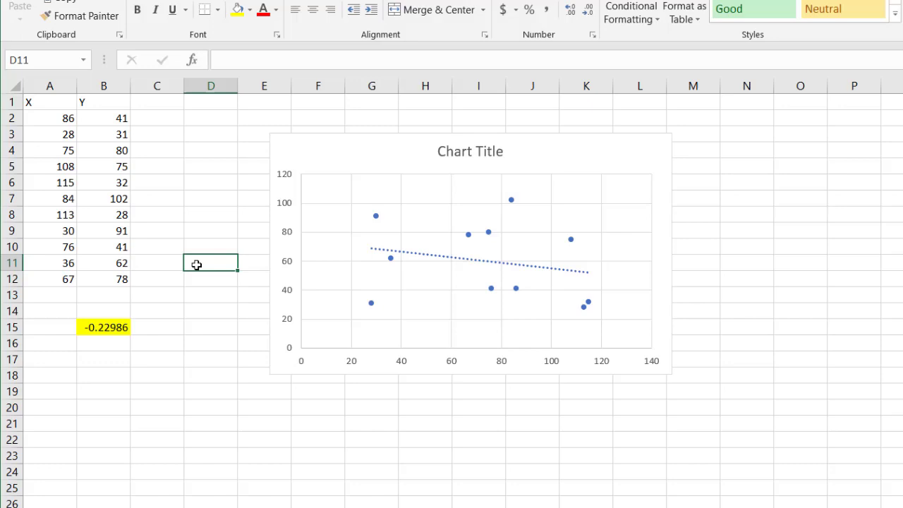
{"action": "key", "text": "F9"}
{"action": "key", "text": "F9"}
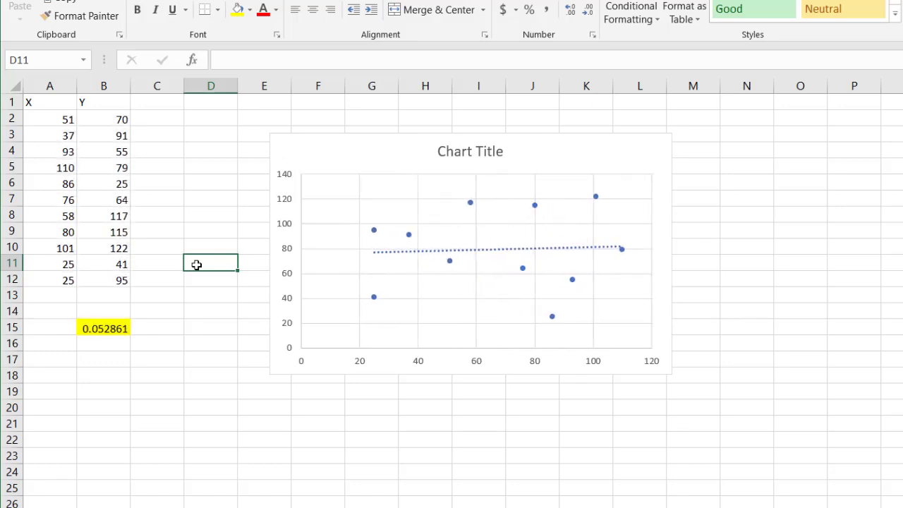
{"action": "key", "text": "F9"}
{"action": "key", "text": "F9"}
{"action": "key", "text": "F9"}
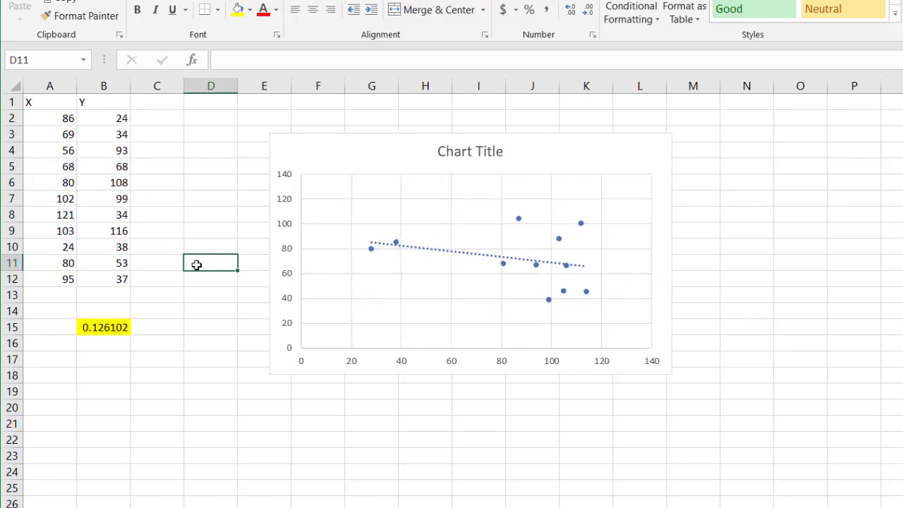
{"action": "key", "text": "F9"}
{"action": "key", "text": "F9"}
{"action": "key", "text": "F9"}
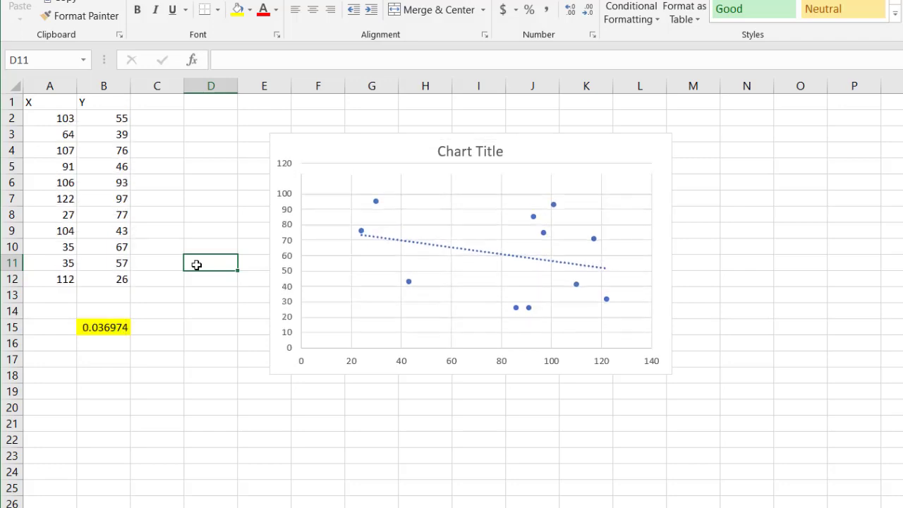
{"action": "key", "text": "F9"}
{"action": "key", "text": "F9"}
{"action": "key", "text": "F9"}
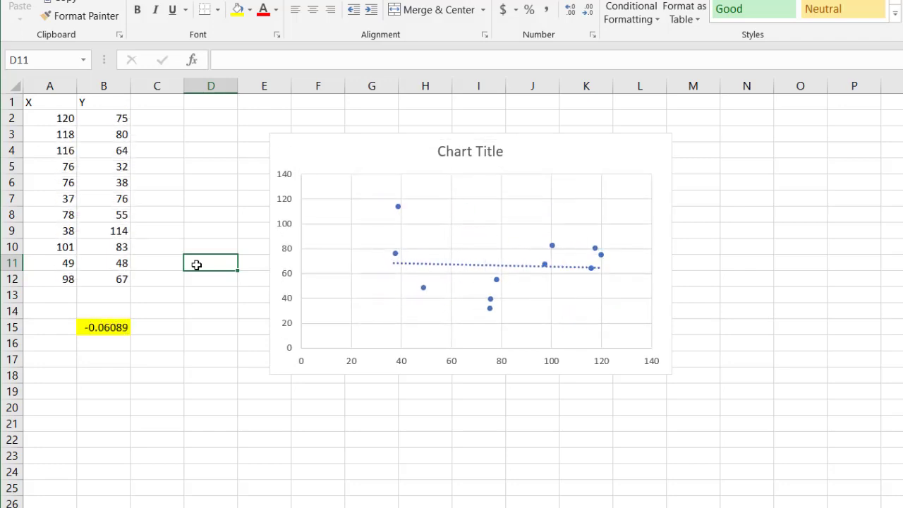
{"action": "key", "text": "F9"}
{"action": "key", "text": "F9"}
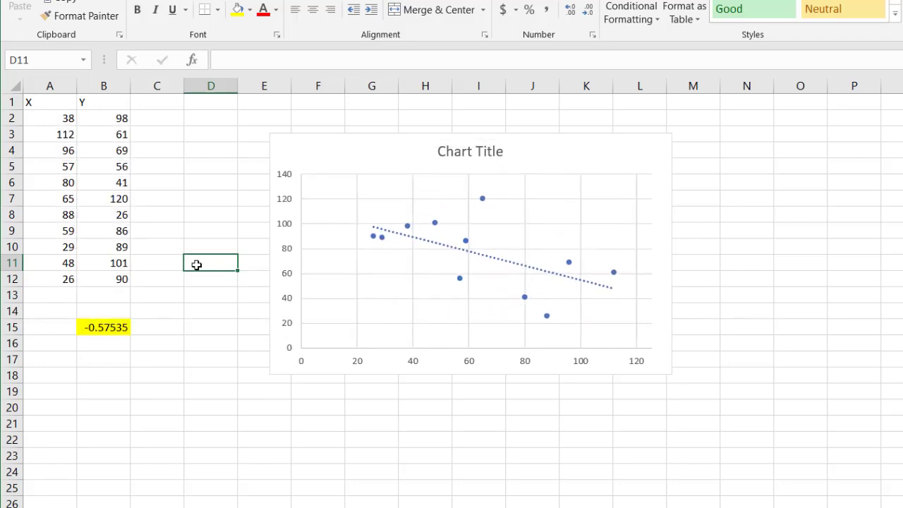
{"action": "key", "text": "F9"}
{"action": "key", "text": "F9"}
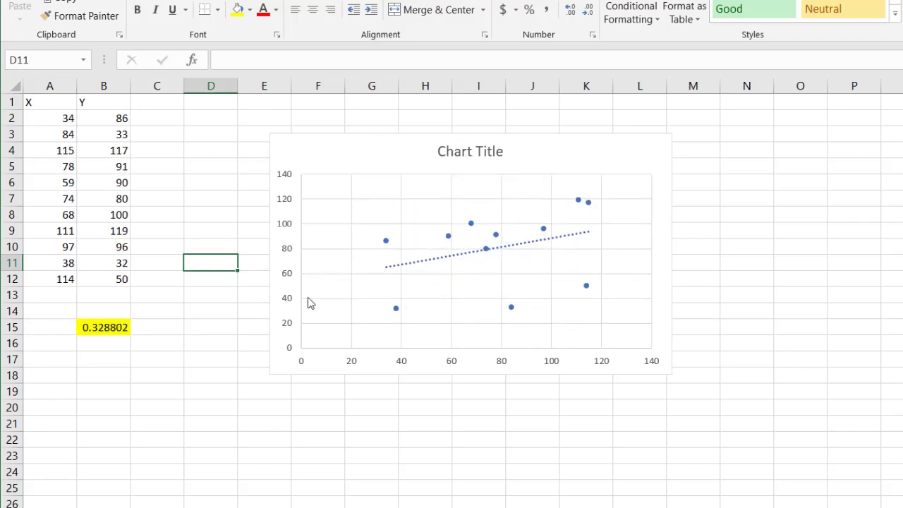
{"action": "left_click", "coordinate": [106, 328]}
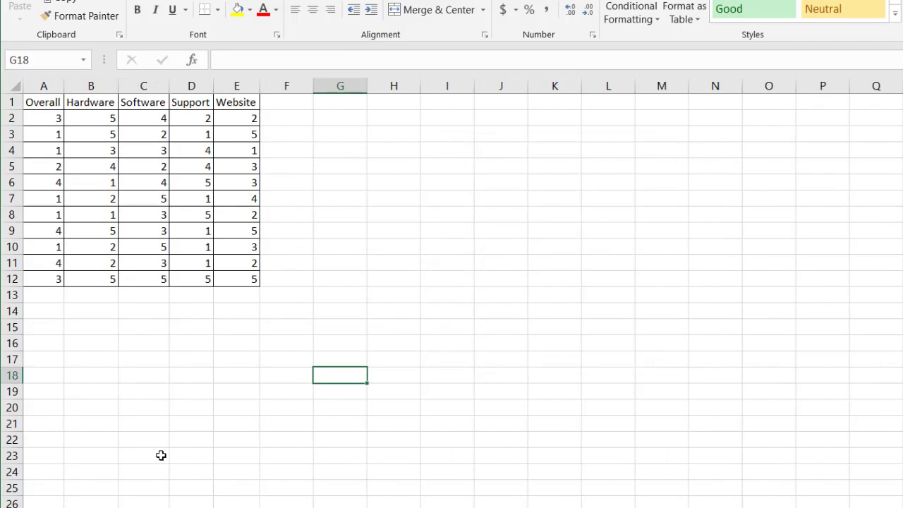
- On the Ex(2) sheet, examine the Overall, Hardware, Software, Support and Website columns and their random rating values
{"action": "left_click", "coordinate": [134, 175]}
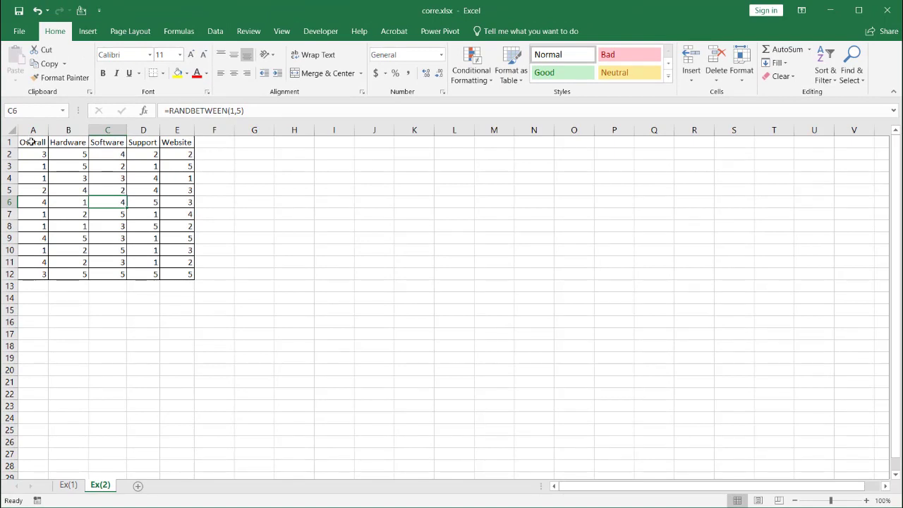
{"action": "left_click", "coordinate": [32, 142]}
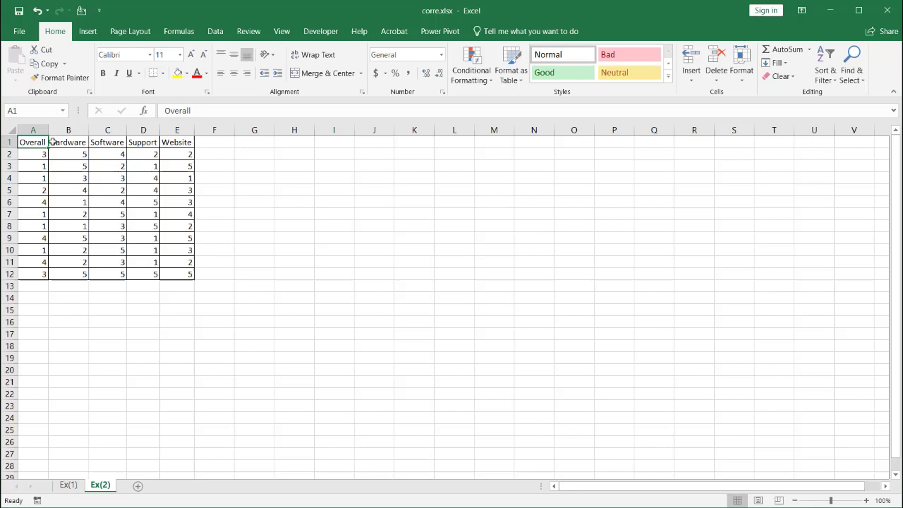
{"action": "left_click", "coordinate": [75, 143]}
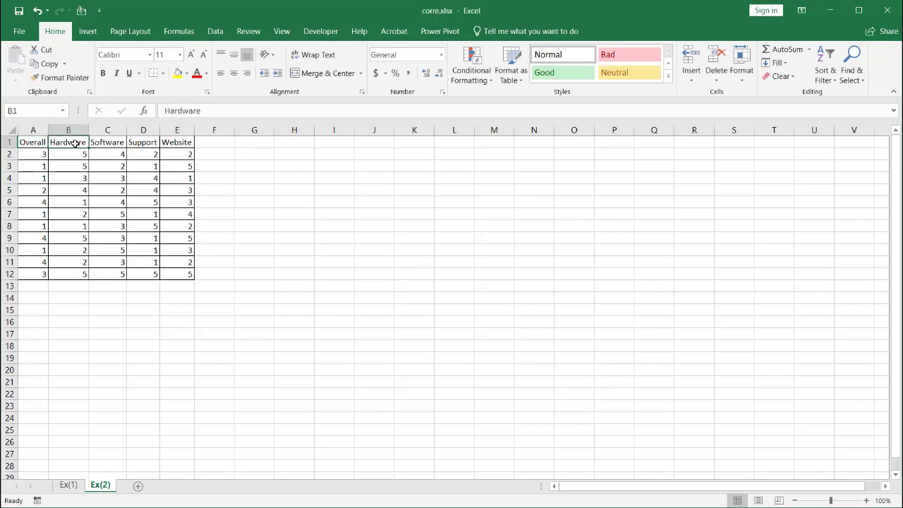
{"action": "left_click", "coordinate": [106, 142]}
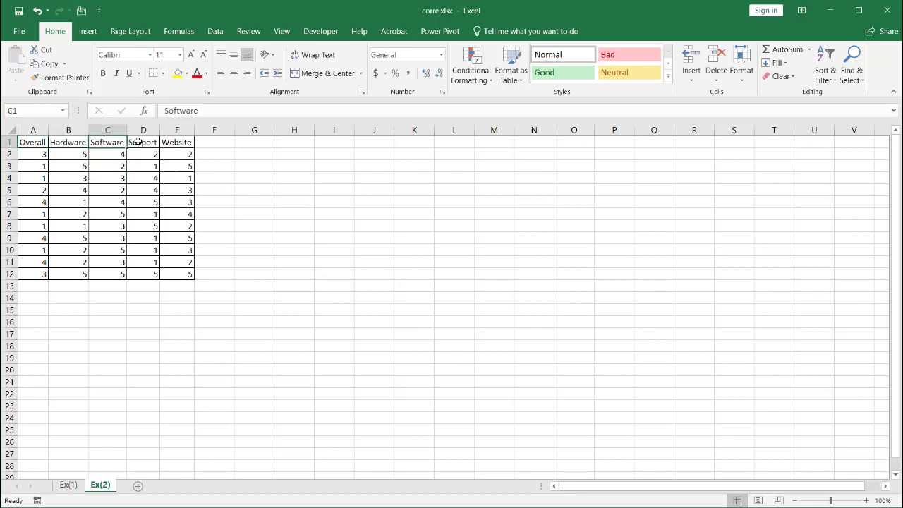
{"action": "left_click", "coordinate": [139, 143]}
{"action": "left_click", "coordinate": [173, 142]}
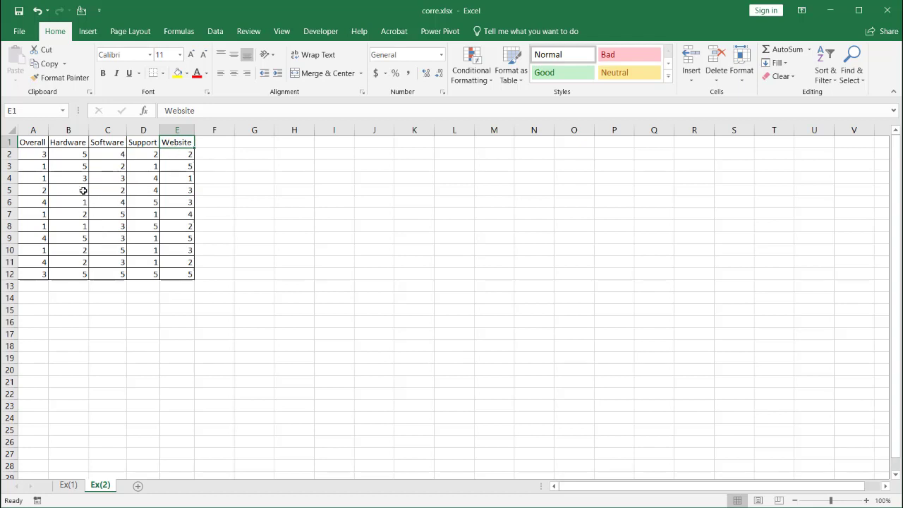
{"action": "left_click", "coordinate": [24, 143]}
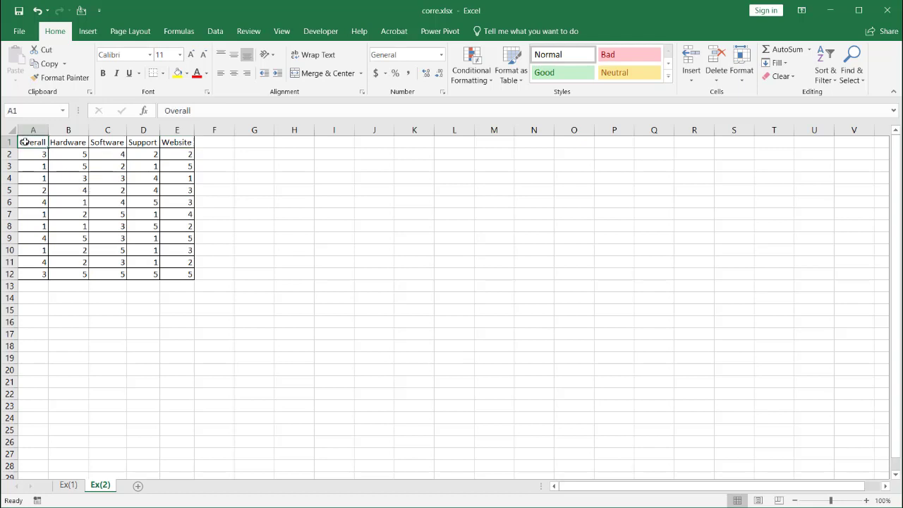
{"action": "left_click_drag", "start_coordinate": [24, 142], "coordinate": [179, 145]}
{"action": "left_click", "coordinate": [176, 182]}
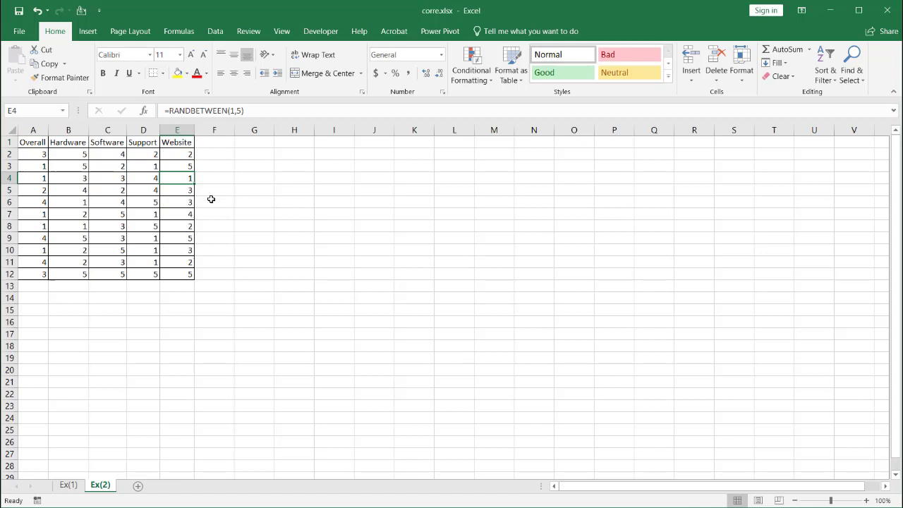
- Open the Correlation tool from the Data Analysis tools for the ratings table
{"action": "left_click", "coordinate": [213, 31]}
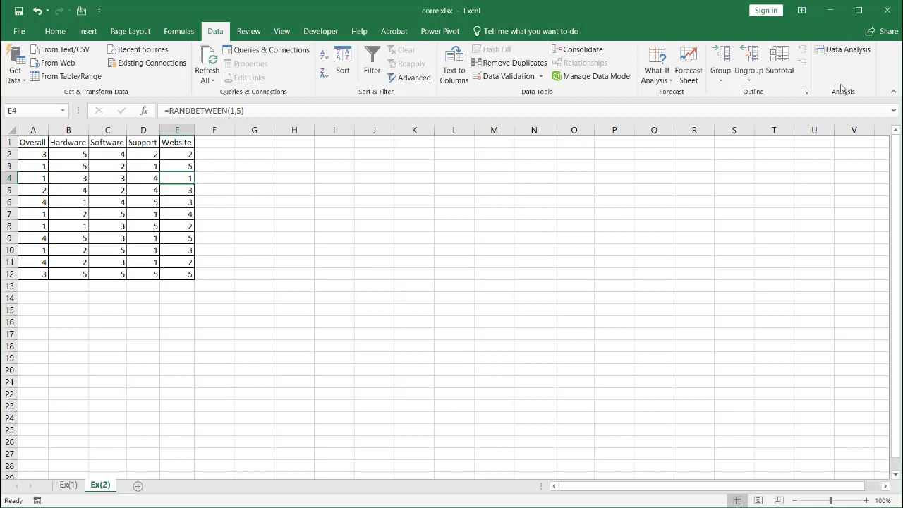
{"action": "left_click", "coordinate": [843, 50]}
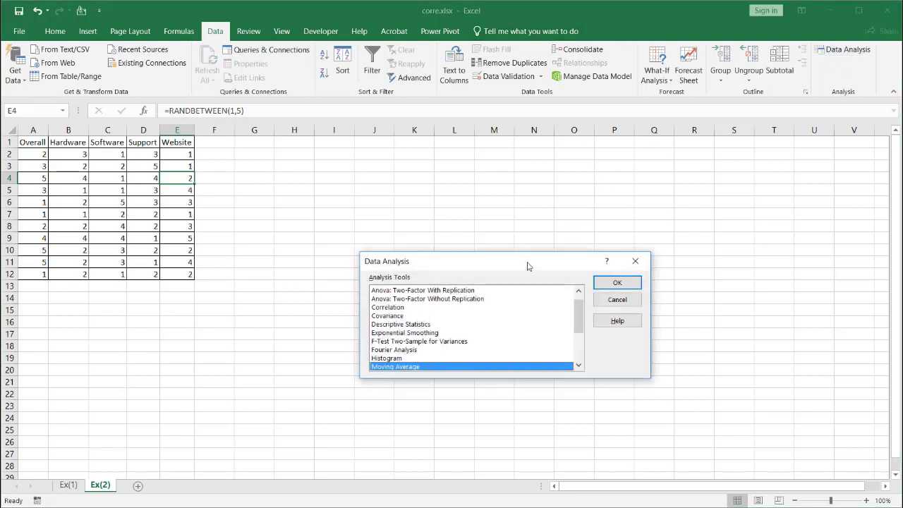
{"action": "left_click_drag", "start_coordinate": [528, 266], "coordinate": [479, 189]}
{"action": "left_click", "coordinate": [344, 231]}
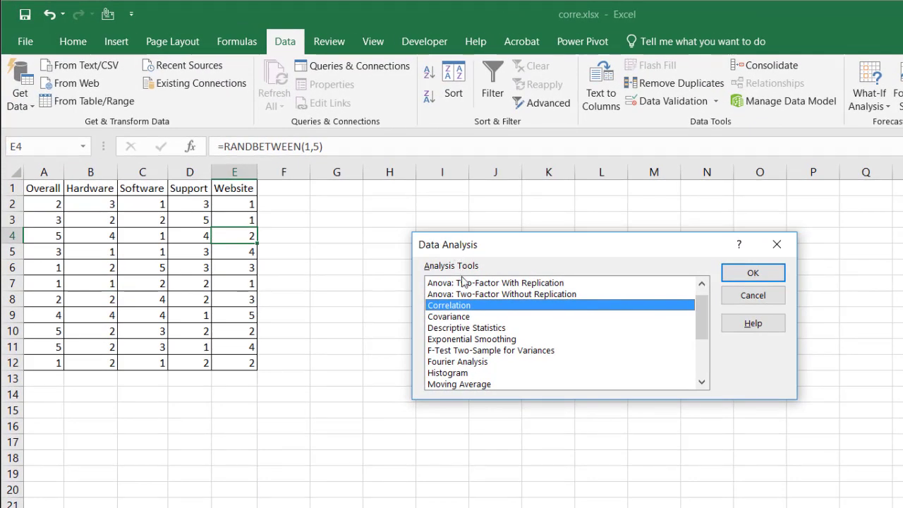
{"action": "left_click", "coordinate": [783, 272]}
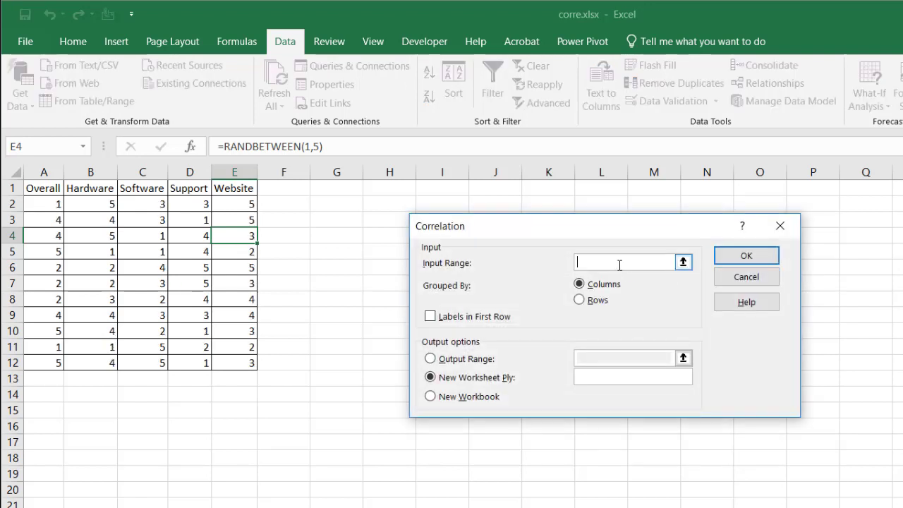
- Generate a correlation matrix for A1:E12, grouped by columns, with labels in the first row and output starting at H1
{"action": "left_click_drag", "start_coordinate": [45, 187], "coordinate": [262, 353]}
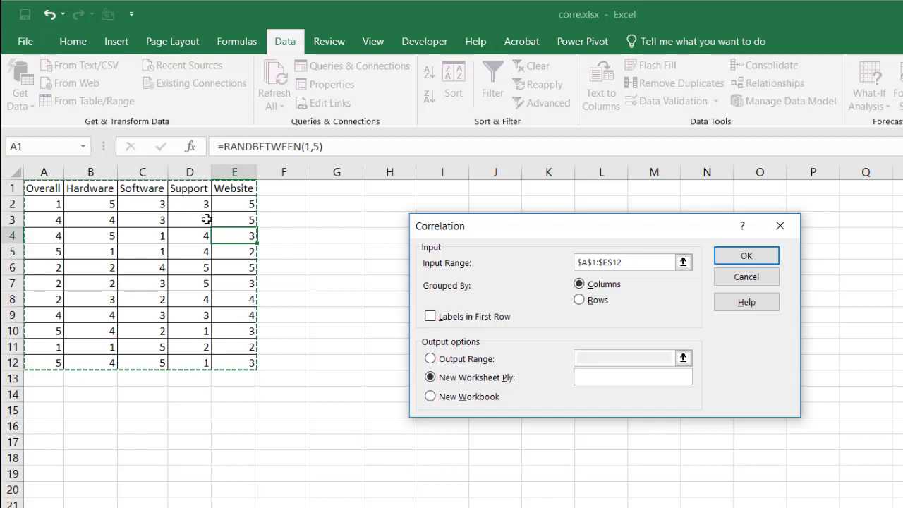
{"action": "left_click", "coordinate": [430, 316]}
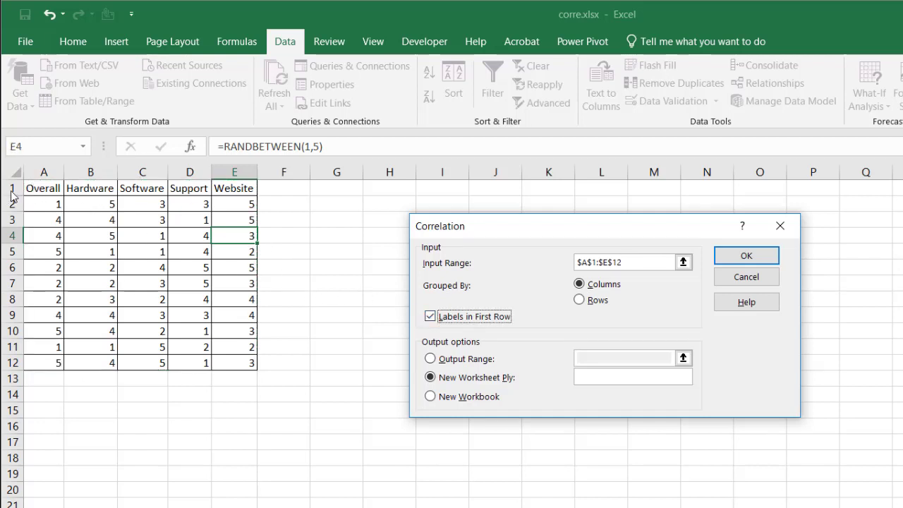
{"action": "left_click", "coordinate": [430, 359]}
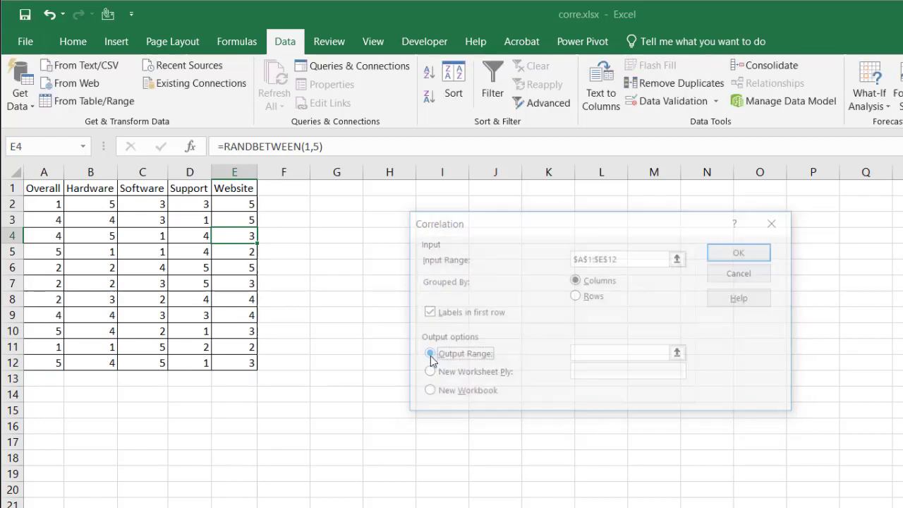
{"action": "left_click", "coordinate": [601, 357]}
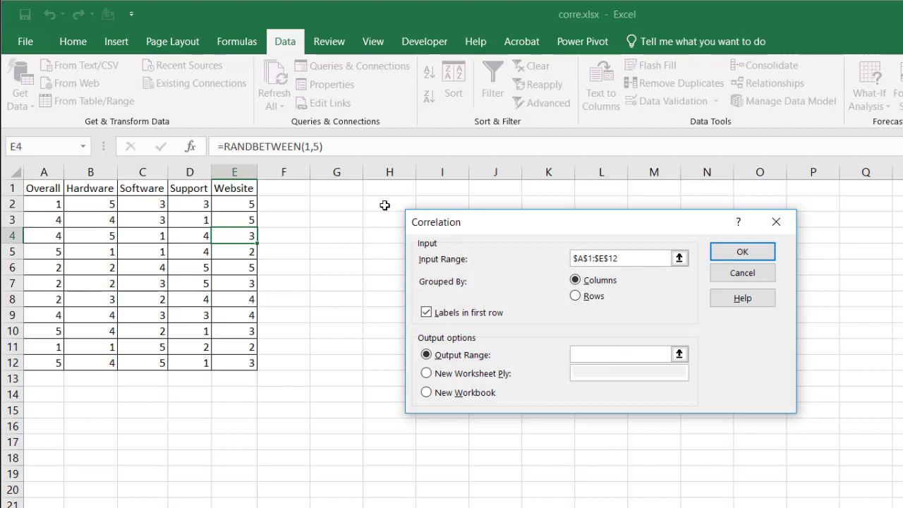
{"action": "left_click", "coordinate": [383, 187]}
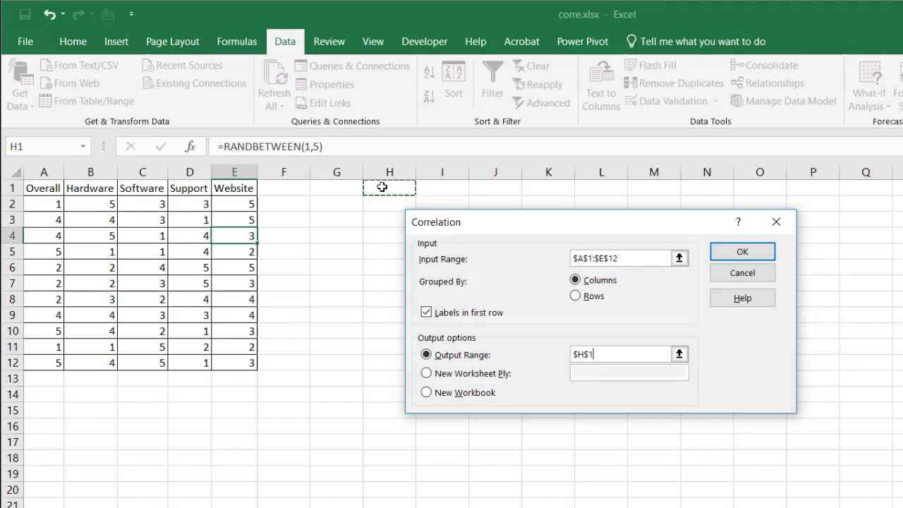
{"action": "left_click", "coordinate": [742, 252]}
- Inspect individual coefficients in the correlation matrix, including the Hardware–Overall coefficient in I3
{"action": "left_click", "coordinate": [456, 210]}
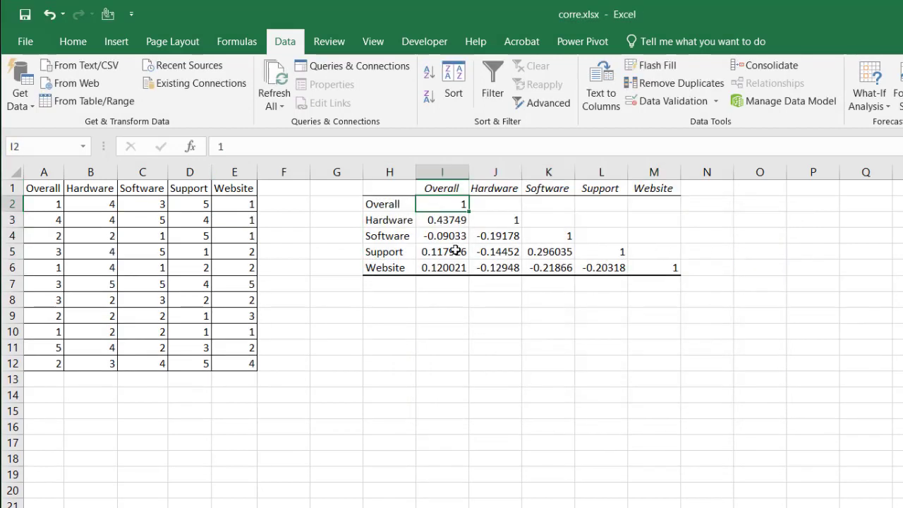
{"action": "left_click", "coordinate": [461, 254]}
{"action": "left_click", "coordinate": [538, 261]}
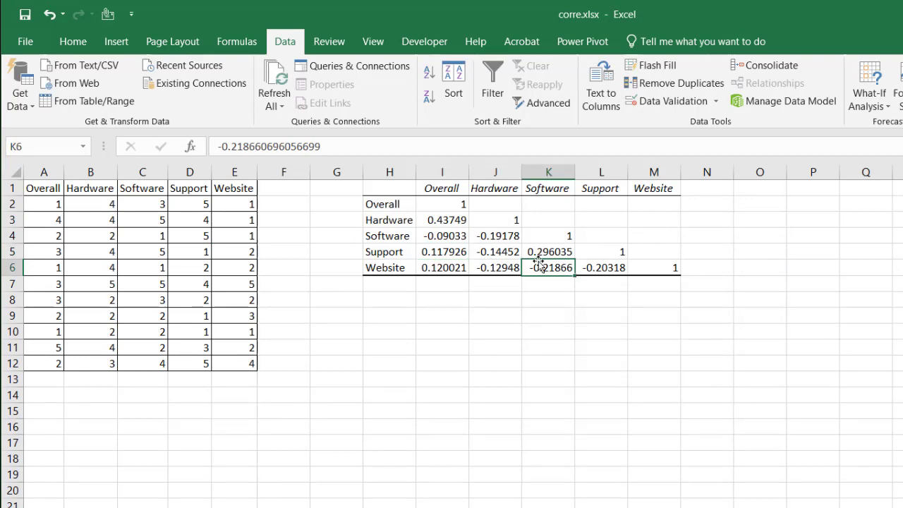
{"action": "left_click", "coordinate": [441, 220]}
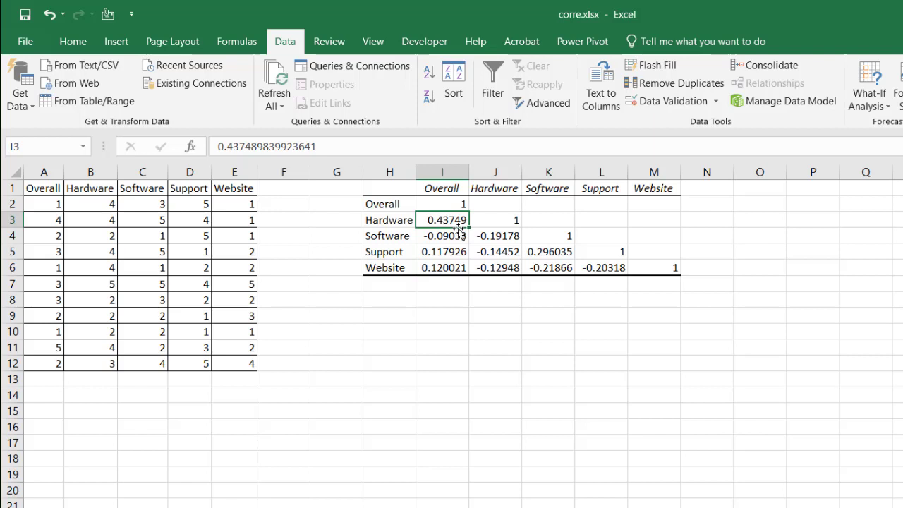
- Highlight correlation matrix values in I2:M6 between .5 and .99 using Light Red Fill with Dark Red Text
{"action": "left_click", "coordinate": [426, 241]}
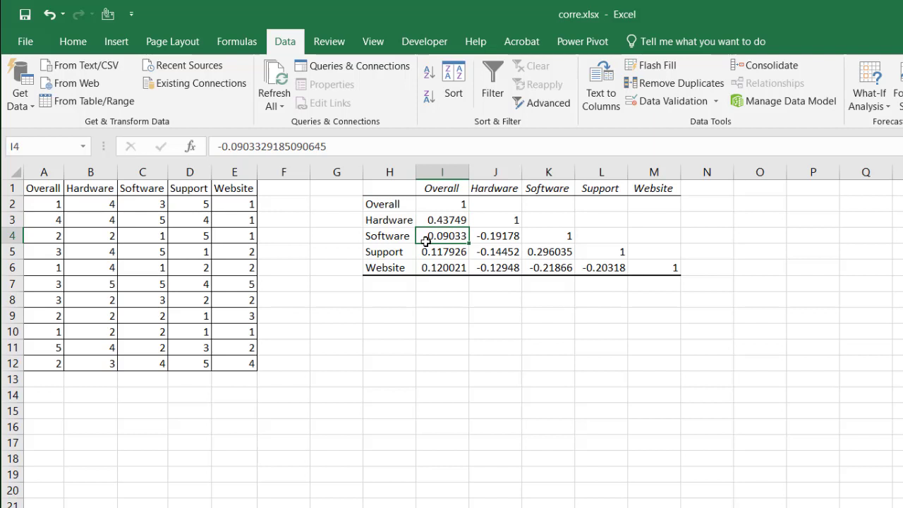
{"action": "left_click", "coordinate": [455, 208]}
{"action": "left_click_drag", "start_coordinate": [466, 213], "coordinate": [638, 265]}
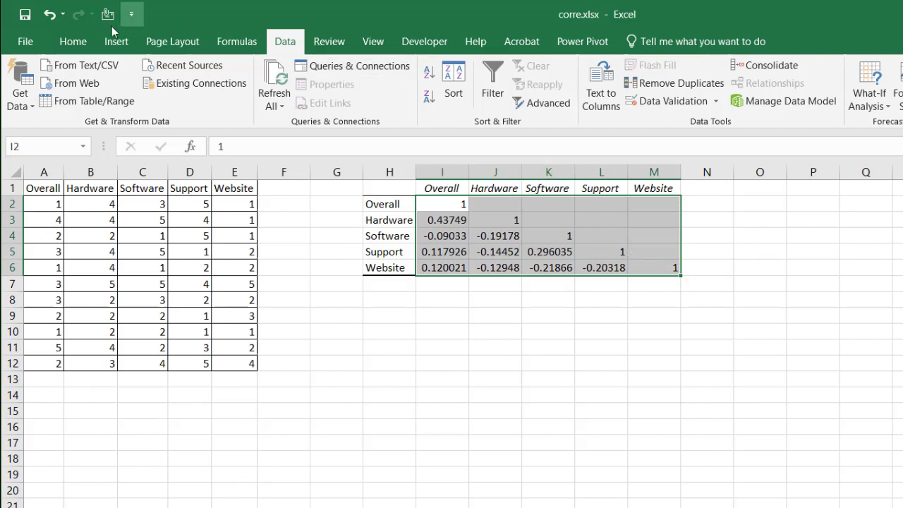
{"action": "left_click", "coordinate": [64, 44]}
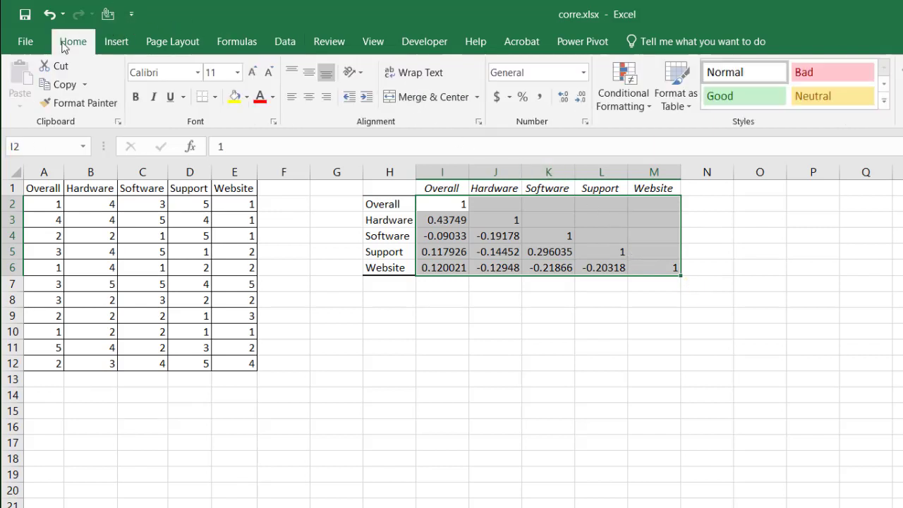
{"action": "left_click", "coordinate": [634, 108]}
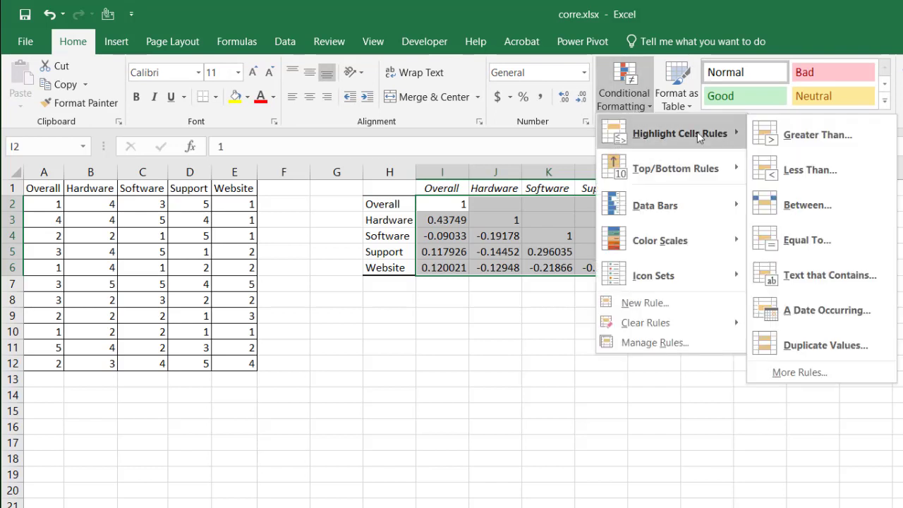
{"action": "left_click", "coordinate": [816, 210]}
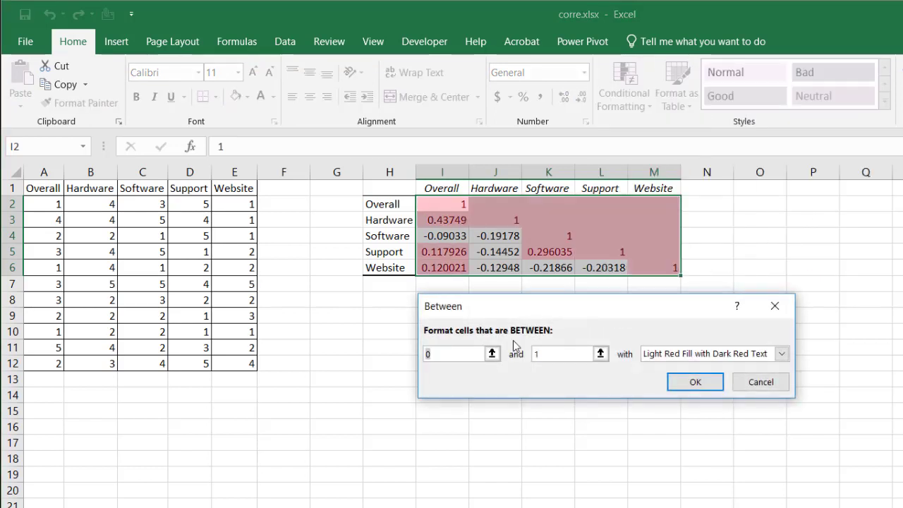
{"action": "type", "text": ".5"}
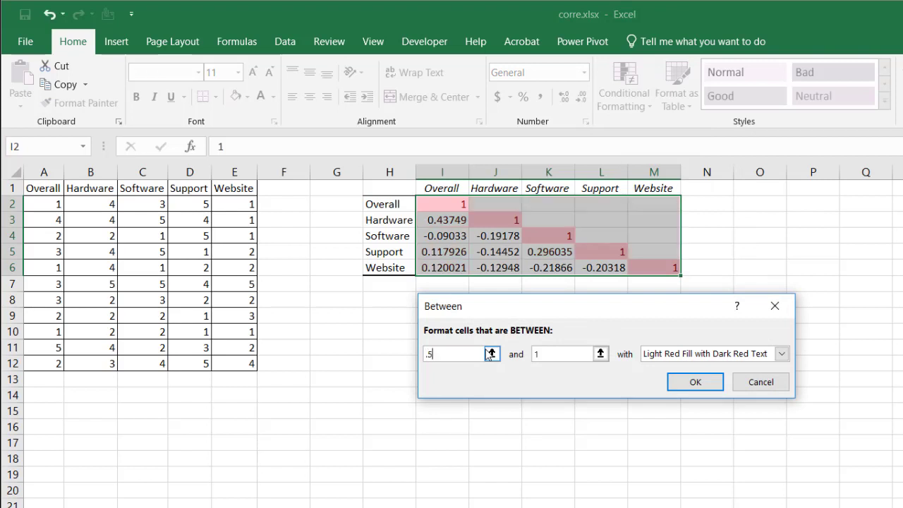
{"action": "type", "text": ".99"}
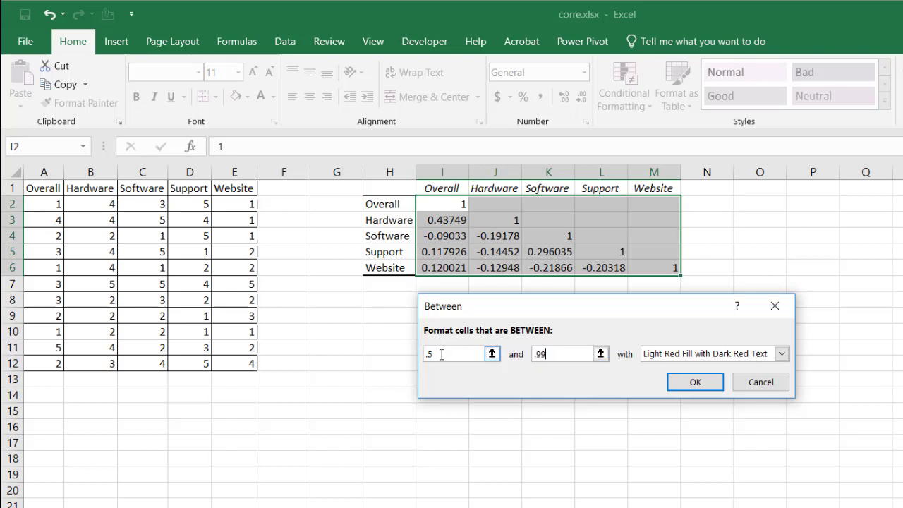
{"action": "left_click", "coordinate": [695, 383]}
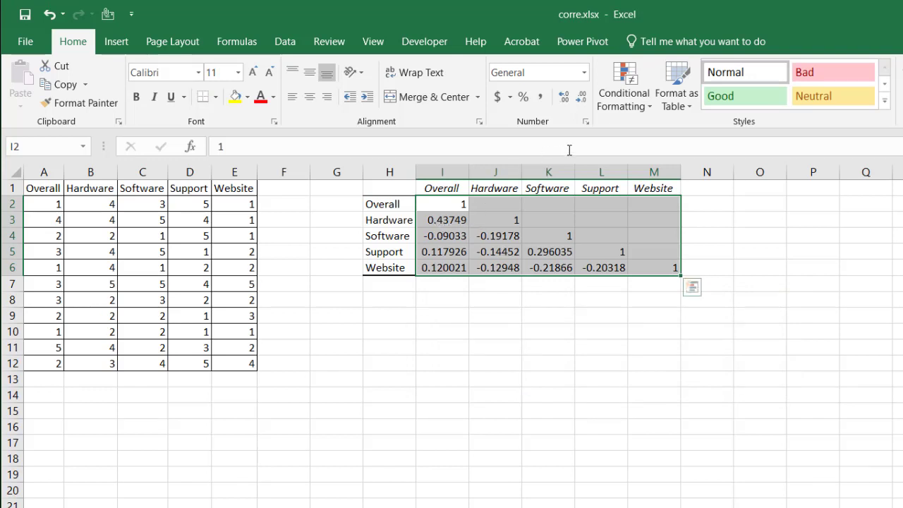
- Add a second Between highlighting rule to I2:M6 for values from -.5 to -.99 with Light Red Fill with Dark Red Text
{"action": "left_click", "coordinate": [637, 106]}
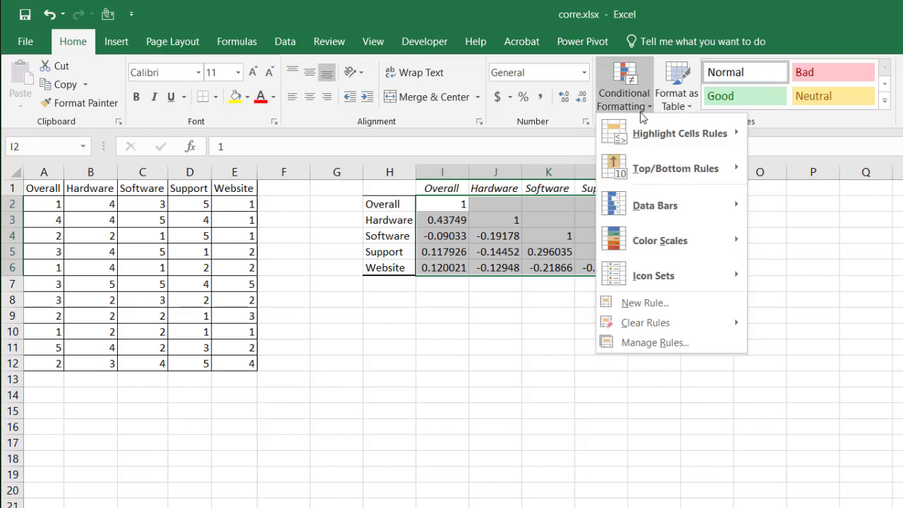
{"action": "mouse_move", "coordinate": [663, 134]}
{"action": "left_click", "coordinate": [826, 204]}
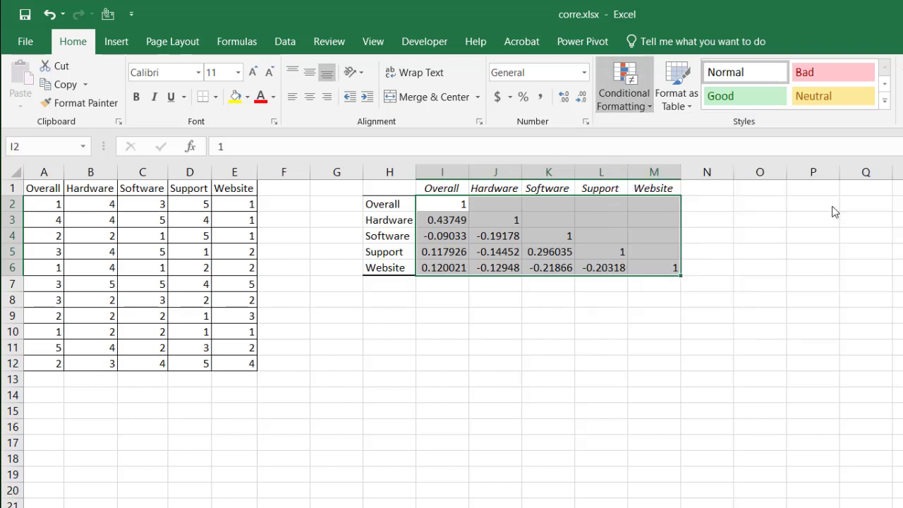
{"action": "key", "text": "BackSpace"}
{"action": "type", "text": "-"}
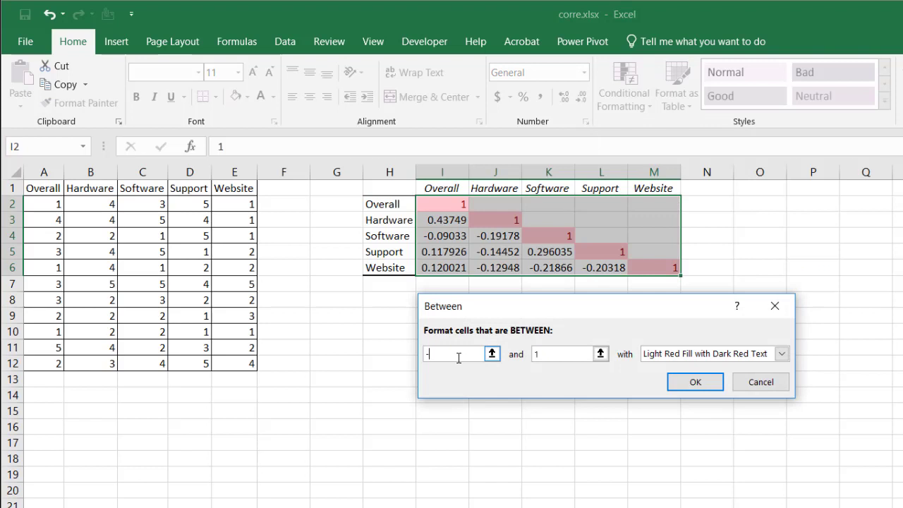
{"action": "type", "text": ".5"}
{"action": "left_click", "coordinate": [544, 354]}
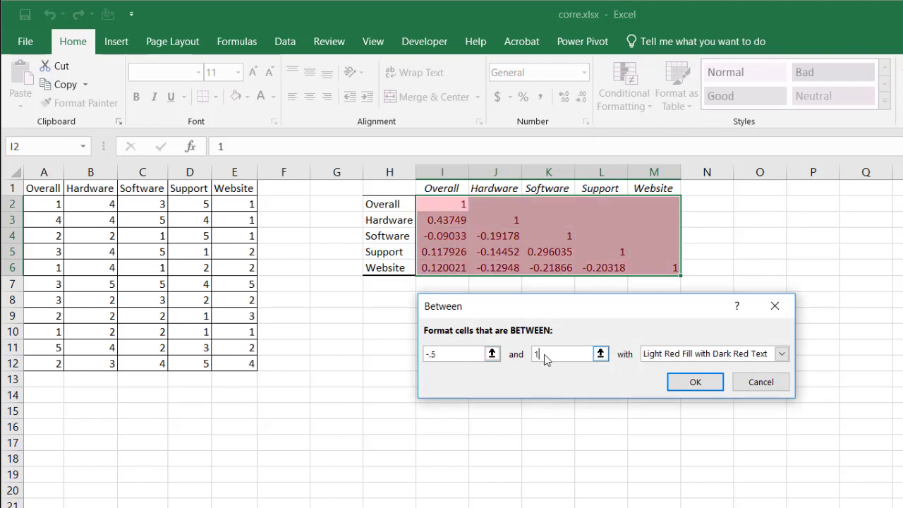
{"action": "type", "text": "-.5"}
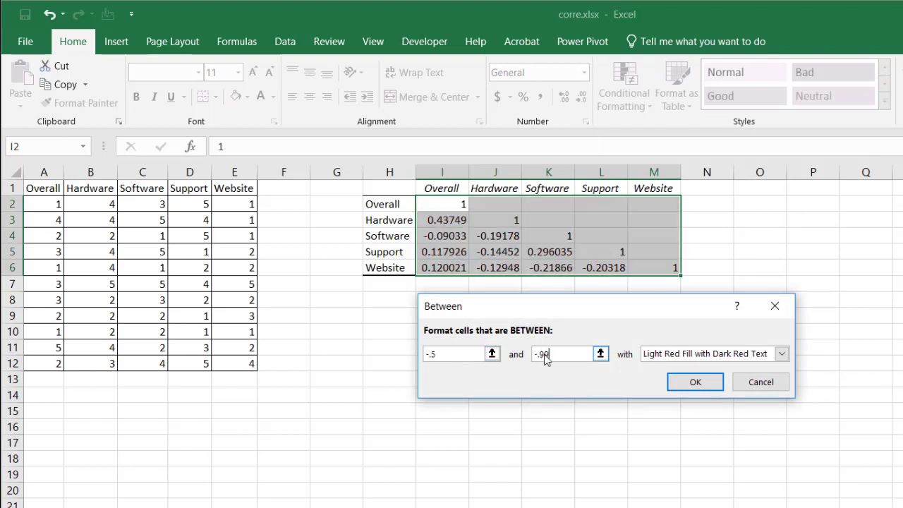
{"action": "left_click", "coordinate": [696, 382]}
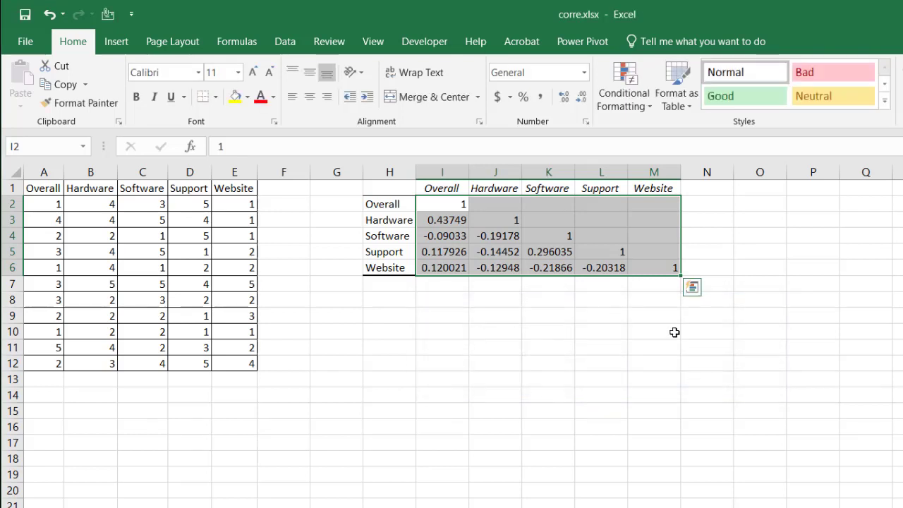
{"action": "left_click", "coordinate": [578, 333]}
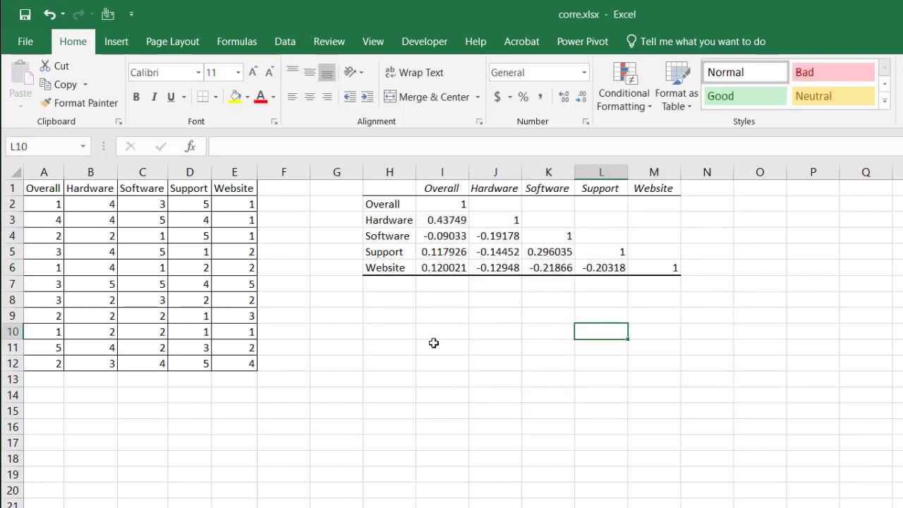
- Review the Hardware–Overall coefficient, the correlation matrix and the RANDBETWEEN formulas in the ratings table
{"action": "left_click", "coordinate": [434, 221]}
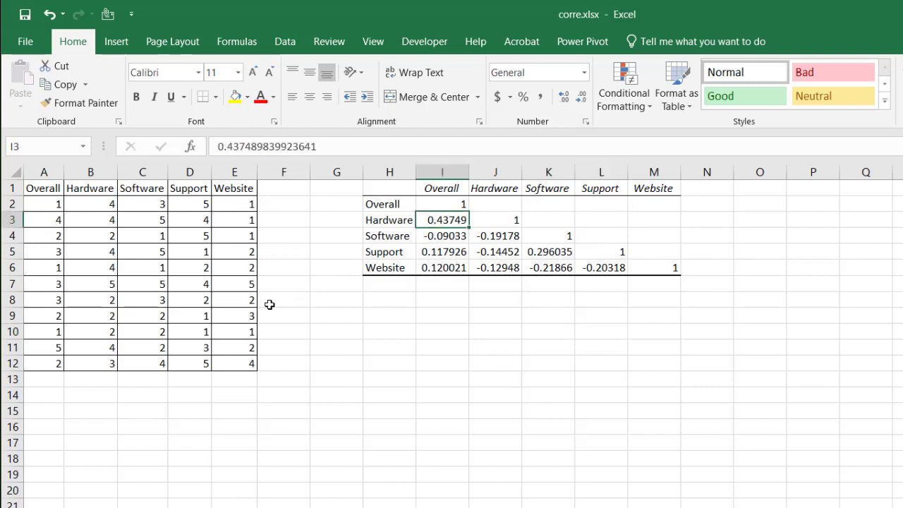
{"action": "left_click", "coordinate": [210, 296]}
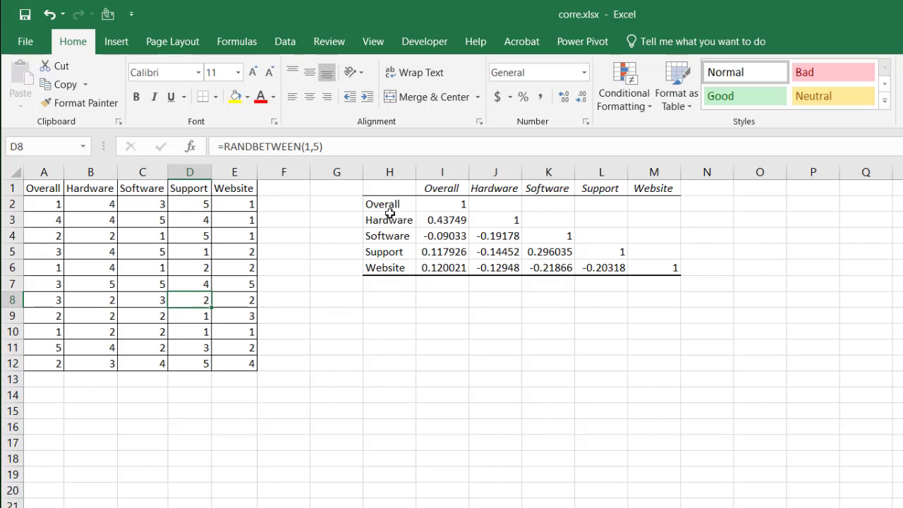
{"action": "mouse_move", "coordinate": [376, 182]}
{"action": "left_mouse_down"}
{"action": "mouse_move", "coordinate": [430, 185]}
{"action": "mouse_move", "coordinate": [656, 284]}
{"action": "mouse_move", "coordinate": [655, 267]}
{"action": "left_mouse_up"}
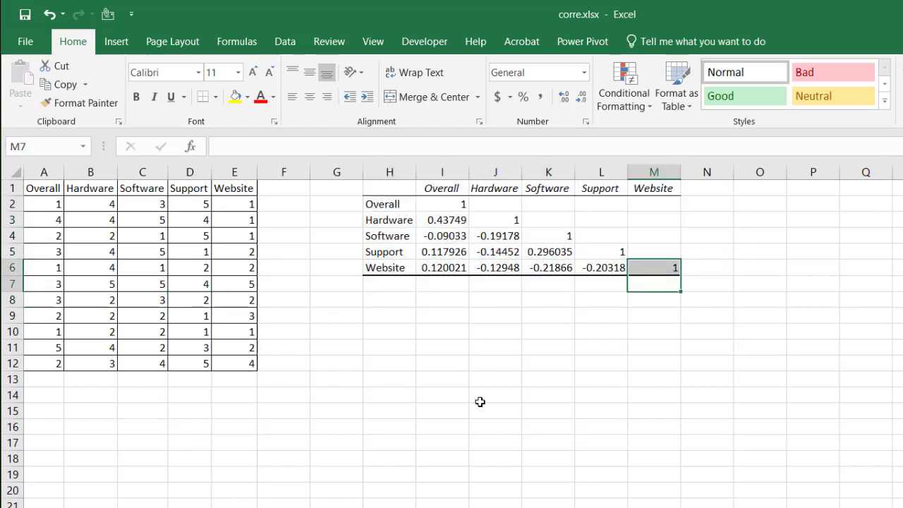
{"action": "left_click", "coordinate": [389, 379]}
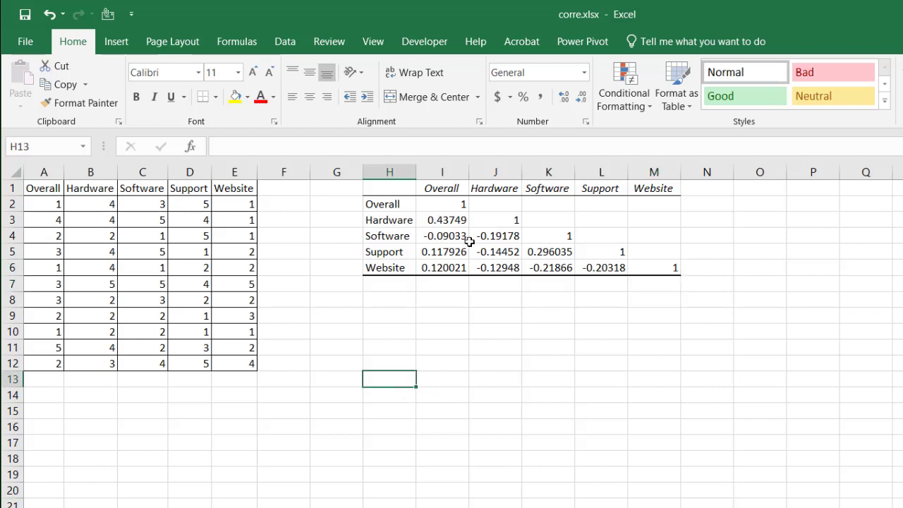
{"action": "left_click", "coordinate": [117, 265]}
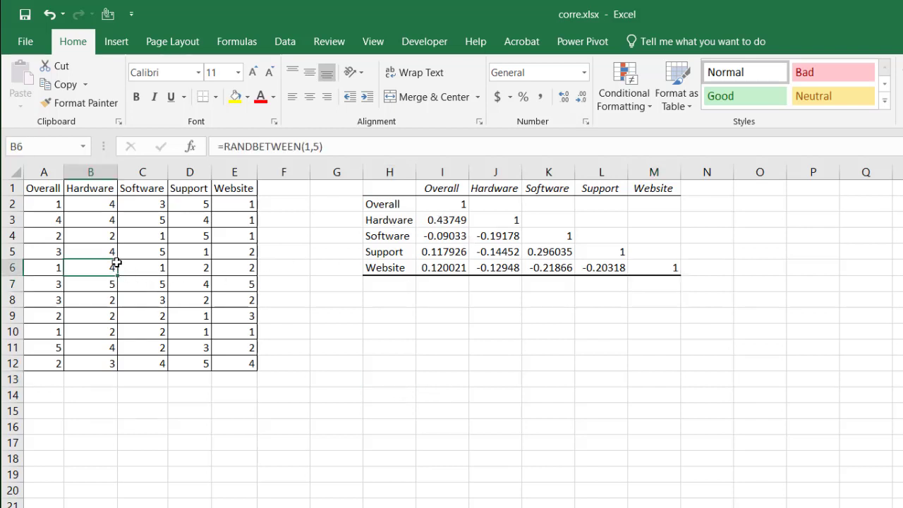
- Generate a second correlation matrix from A1:E12, grouped by columns with labels in the first row, with output starting at H12
{"action": "left_click", "coordinate": [286, 44]}
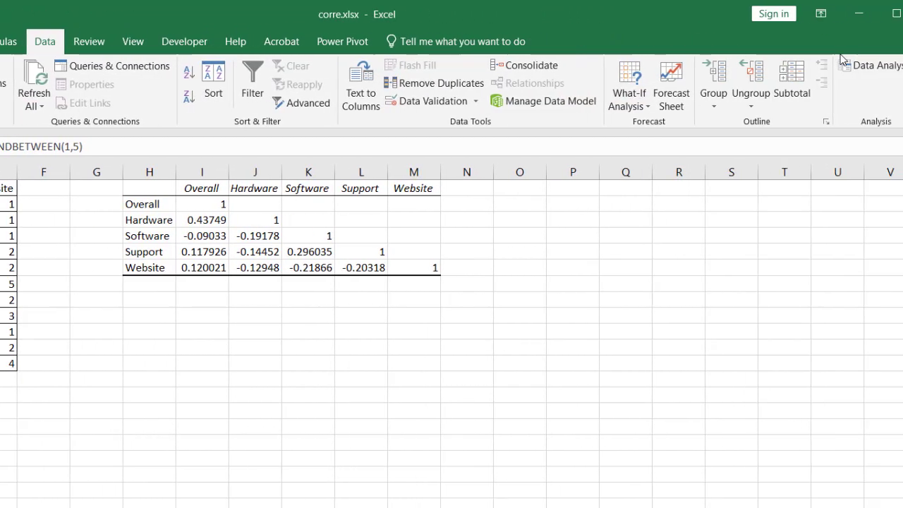
{"action": "left_click", "coordinate": [850, 65]}
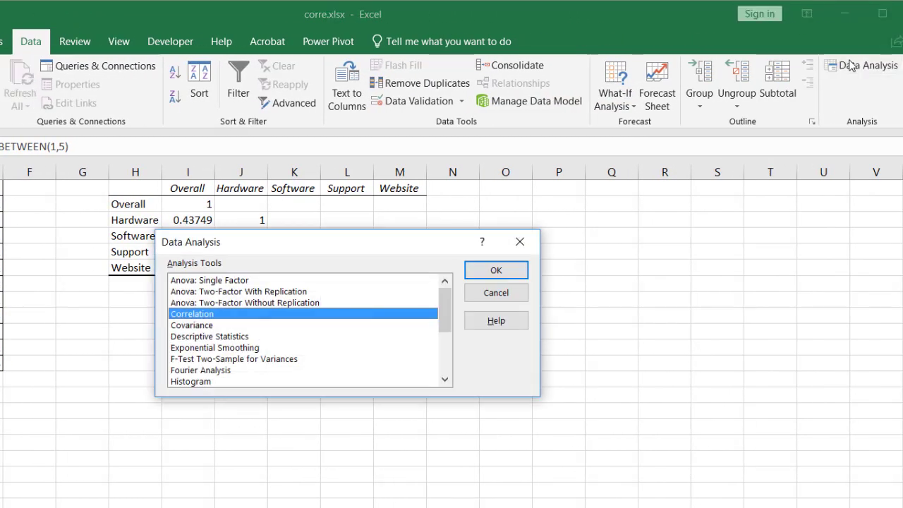
{"action": "left_click", "coordinate": [524, 272]}
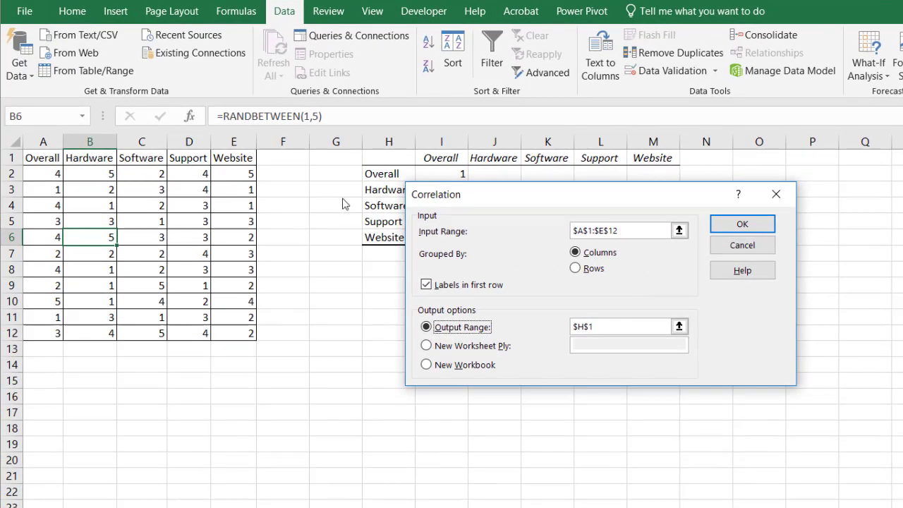
{"action": "left_click", "coordinate": [581, 325]}
{"action": "left_click", "coordinate": [598, 326]}
{"action": "type", "text": "2"}
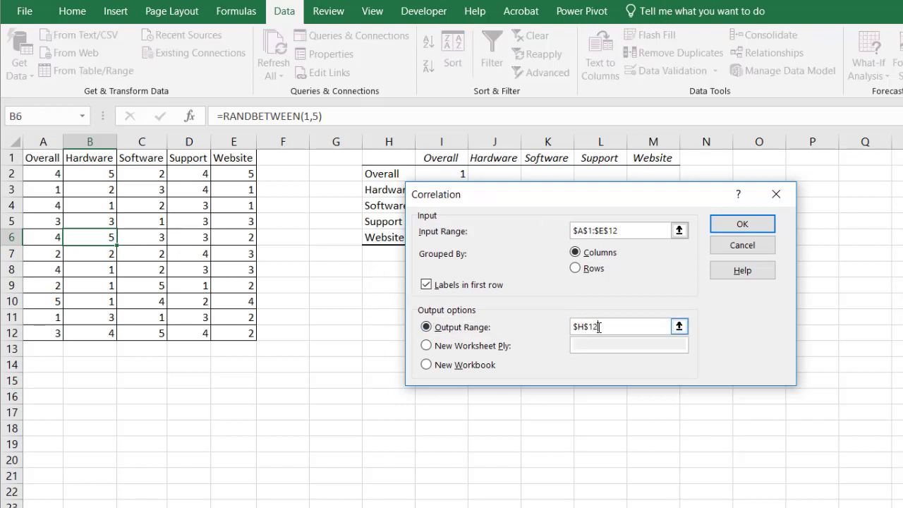
{"action": "left_click", "coordinate": [741, 224]}
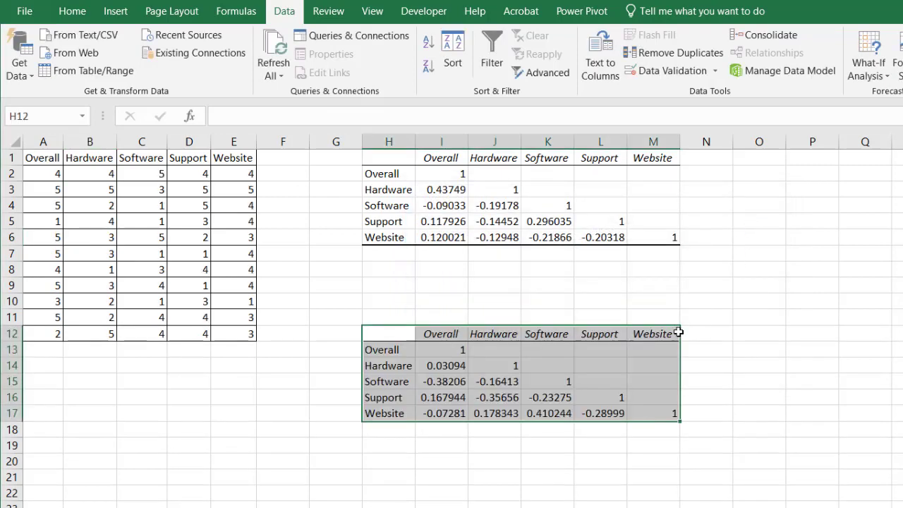
{"action": "left_click_drag", "start_coordinate": [452, 385], "coordinate": [447, 389]}
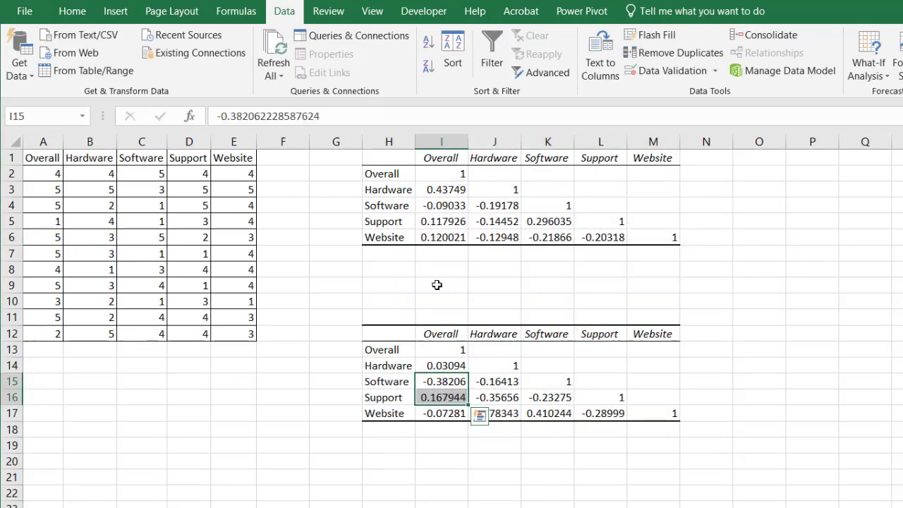
- Fill I2:M6 of the first matrix with relative links to the second matrix, starting with =I13 in I2
{"action": "left_click_drag", "start_coordinate": [441, 174], "coordinate": [641, 235]}
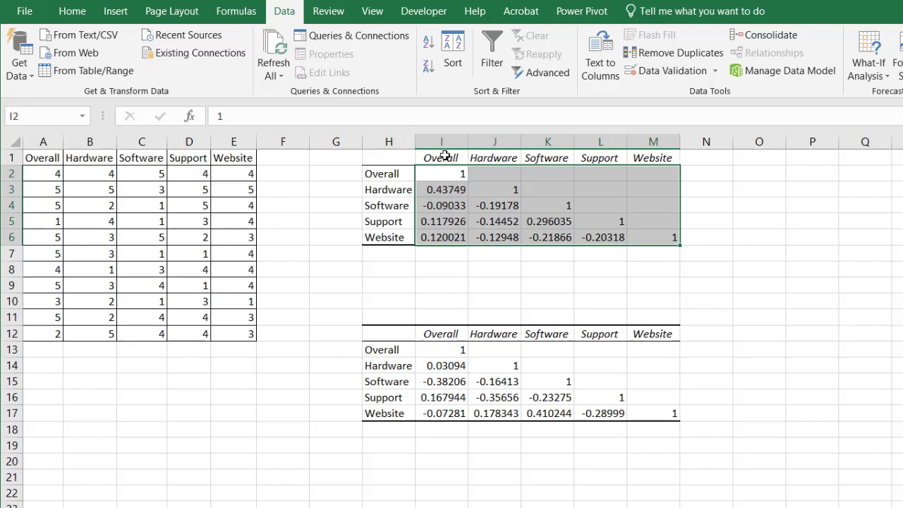
{"action": "left_click", "coordinate": [243, 114]}
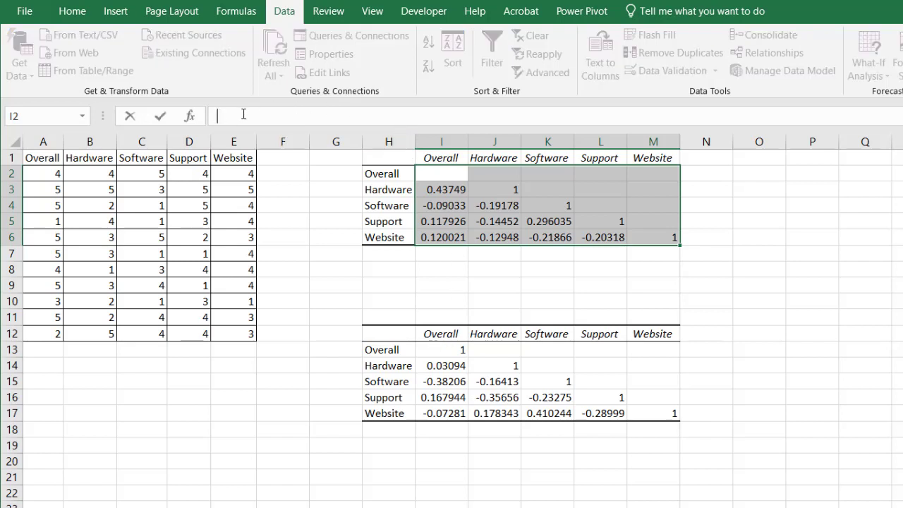
{"action": "left_click", "coordinate": [442, 351]}
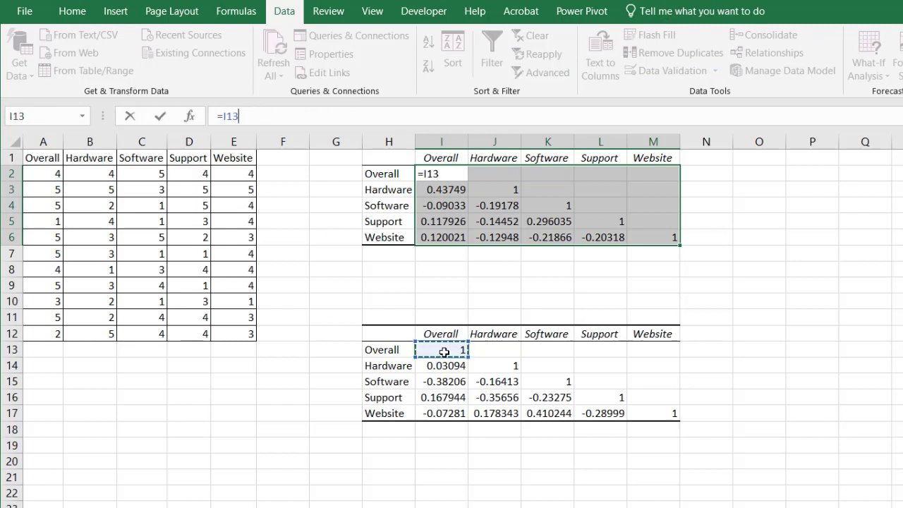
{"action": "key", "text": "ctrl+Return"}
{"action": "key", "text": "ctrl+Return"}
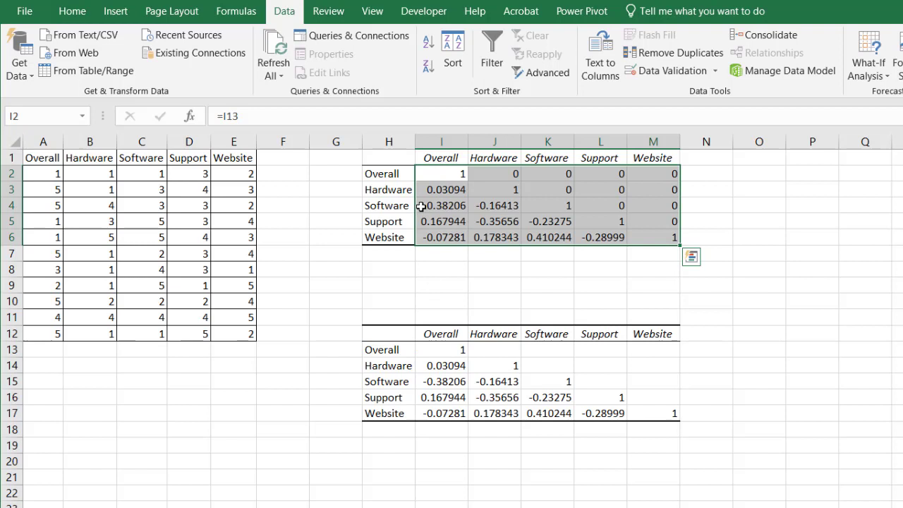
- Check the linked formulas in the first matrix against the matching coefficients in the second matrix
{"action": "left_click", "coordinate": [449, 192]}
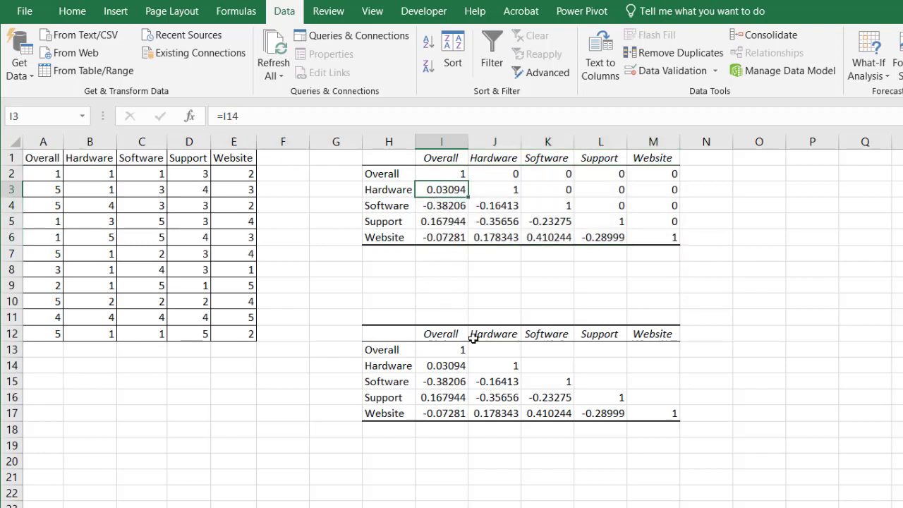
{"action": "left_click", "coordinate": [455, 368]}
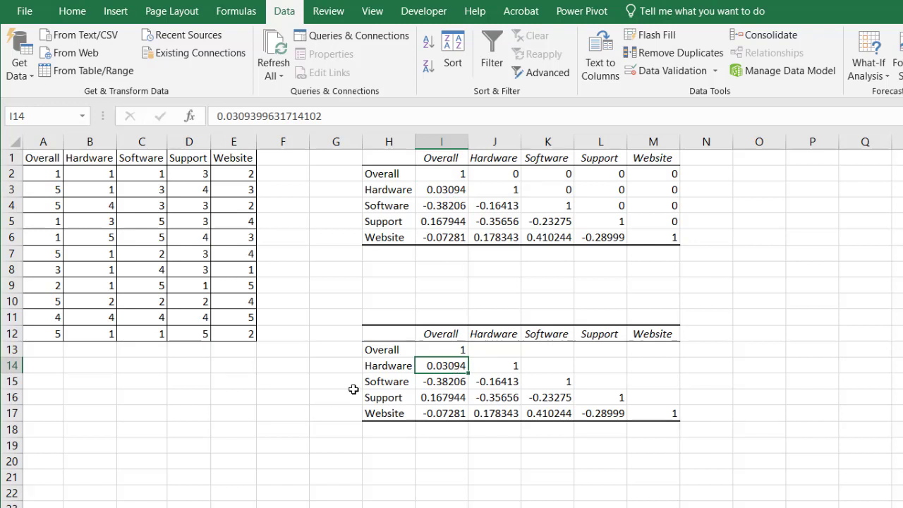
{"action": "left_click_drag", "start_coordinate": [407, 370], "coordinate": [438, 367]}
{"action": "left_click", "coordinate": [457, 445]}
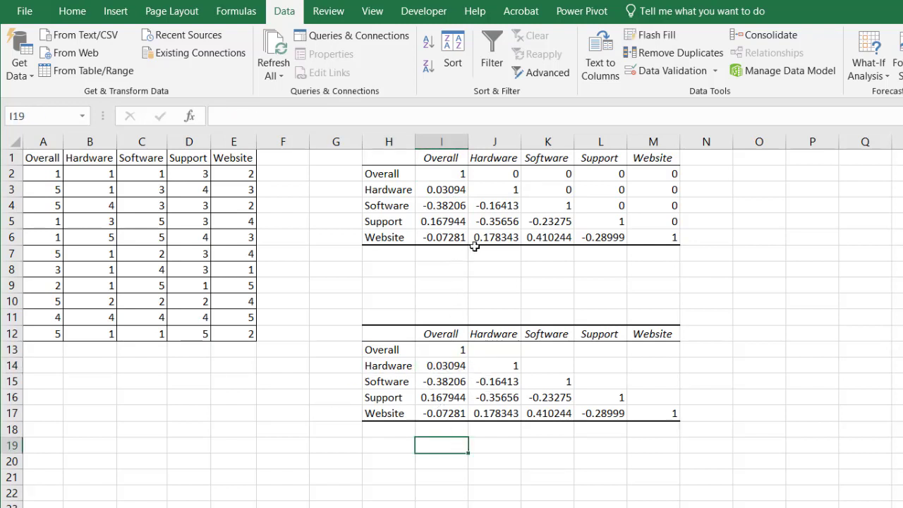
{"action": "left_click", "coordinate": [498, 203]}
{"action": "left_click", "coordinate": [546, 224]}
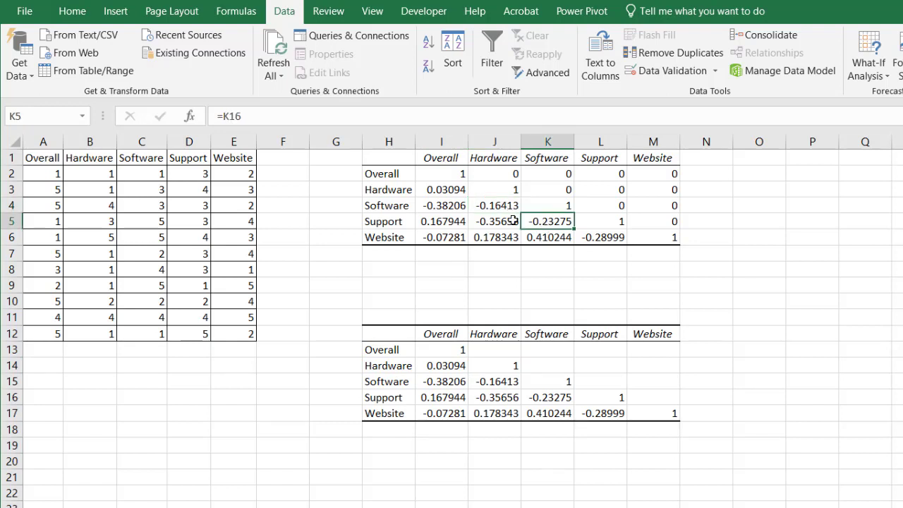
{"action": "left_click", "coordinate": [445, 196]}
{"action": "left_click", "coordinate": [476, 205]}
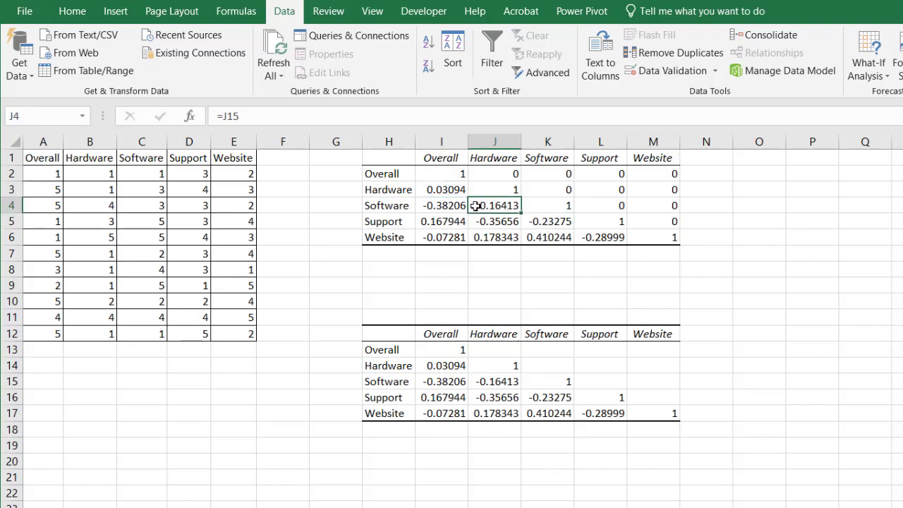
- Recalculate the worksheet several times to generate new random ratings in the Overall-to-Website table
{"action": "left_click", "coordinate": [447, 364]}
{"action": "left_click", "coordinate": [93, 243]}
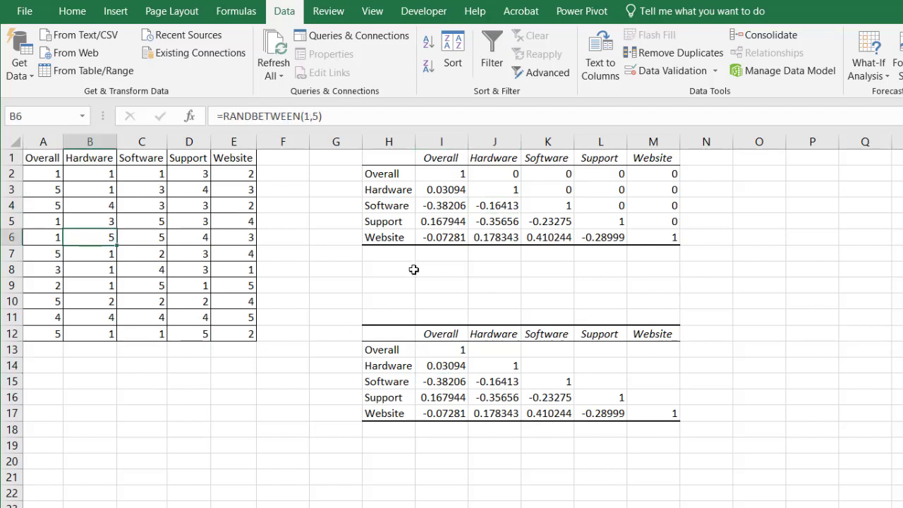
{"action": "left_click", "coordinate": [247, 452]}
{"action": "key", "text": "F9"}
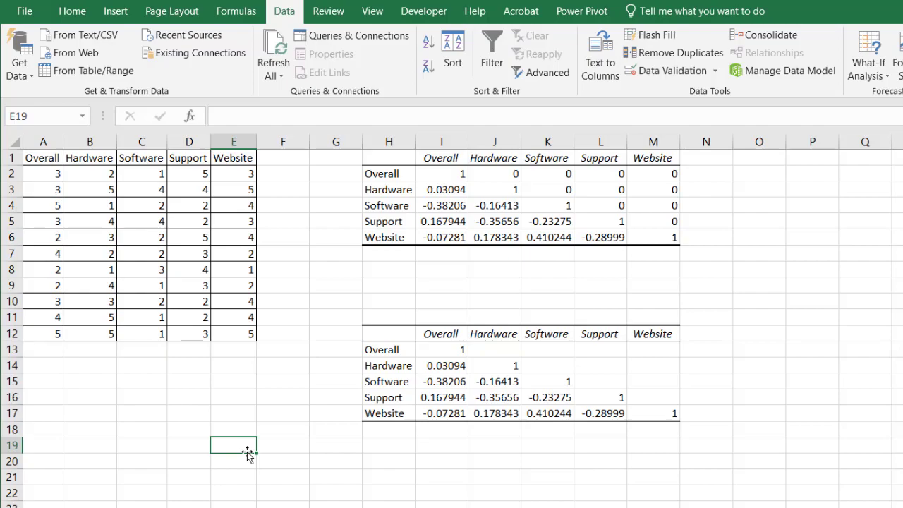
{"action": "key", "text": "F9"}
{"action": "key", "text": "F9"}
{"action": "key", "text": "F9"}
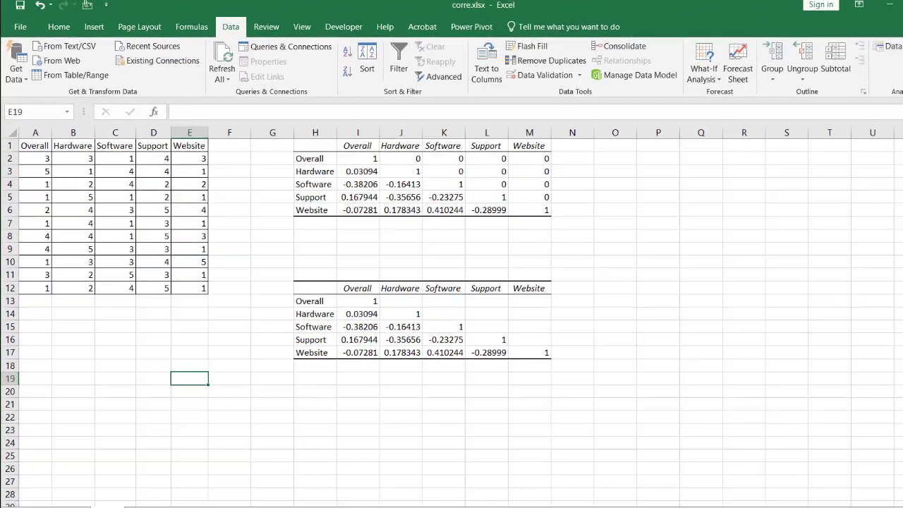
- Rerun the Correlation analysis on A1:E12 with labels in the first row, overwriting the existing output at H12
{"action": "left_click", "coordinate": [847, 50]}
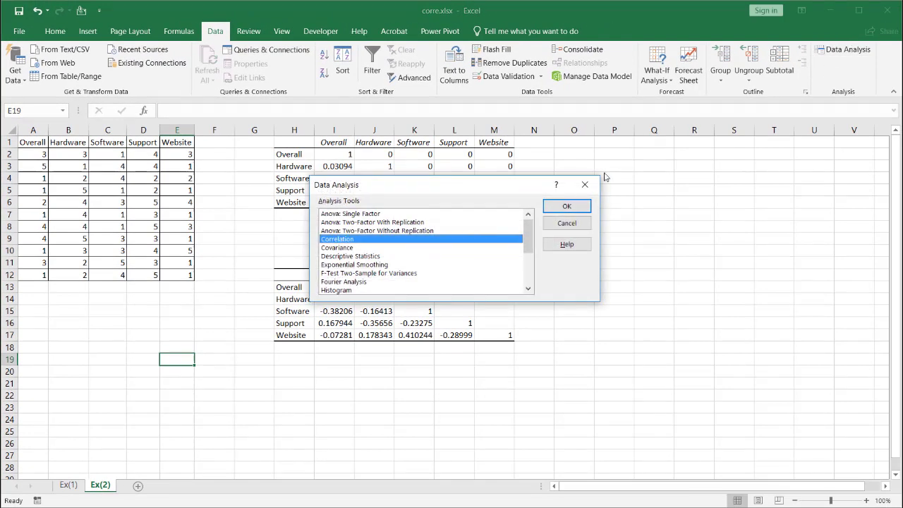
{"action": "left_click", "coordinate": [567, 206]}
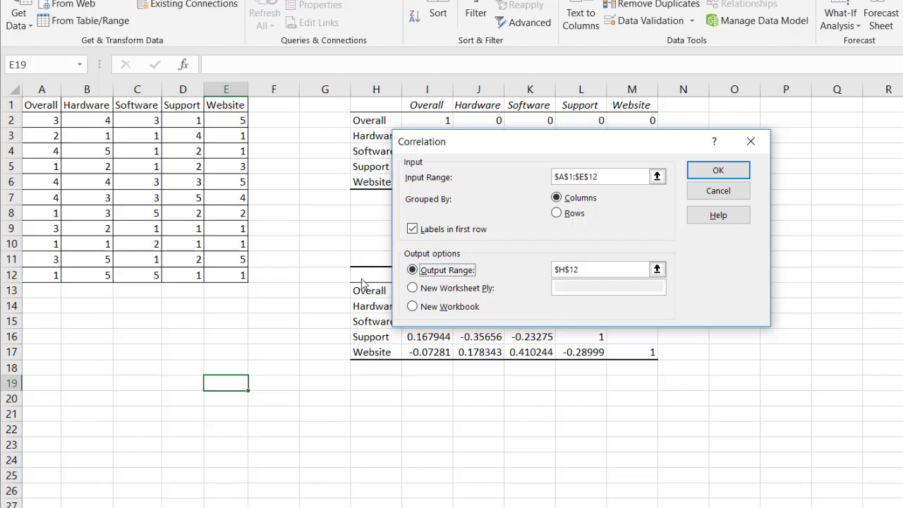
{"action": "left_click", "coordinate": [711, 173]}
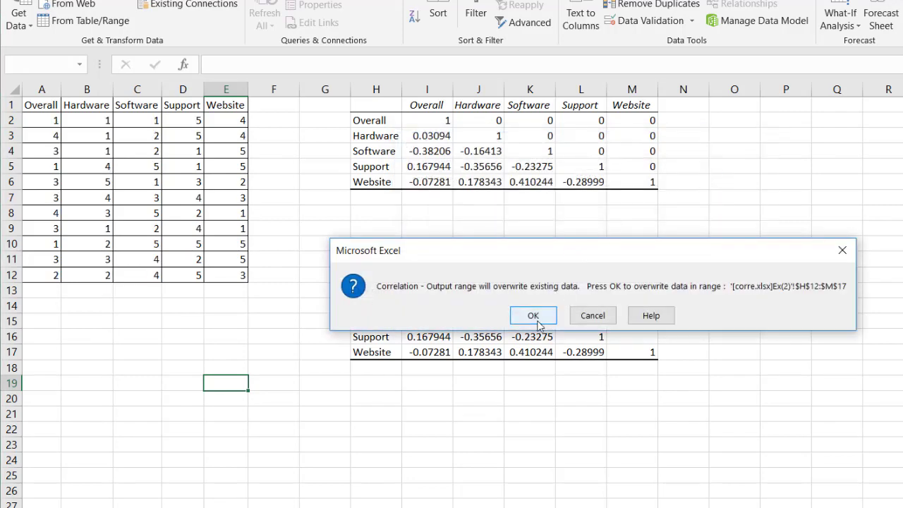
{"action": "left_click", "coordinate": [534, 315]}
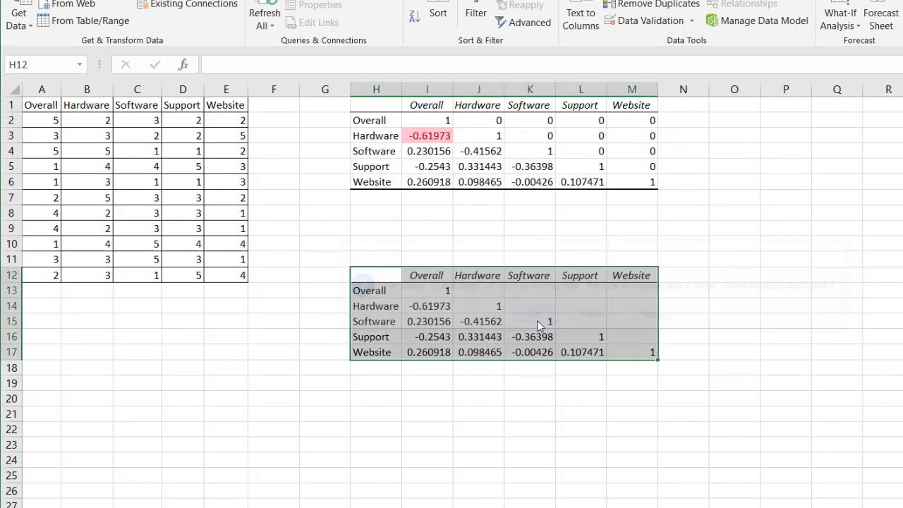
{"action": "left_click", "coordinate": [525, 256]}
- Compare the highlighted Hardware–Overall coefficient in I3 with its source cell I14 in the second matrix
{"action": "left_click", "coordinate": [431, 134]}
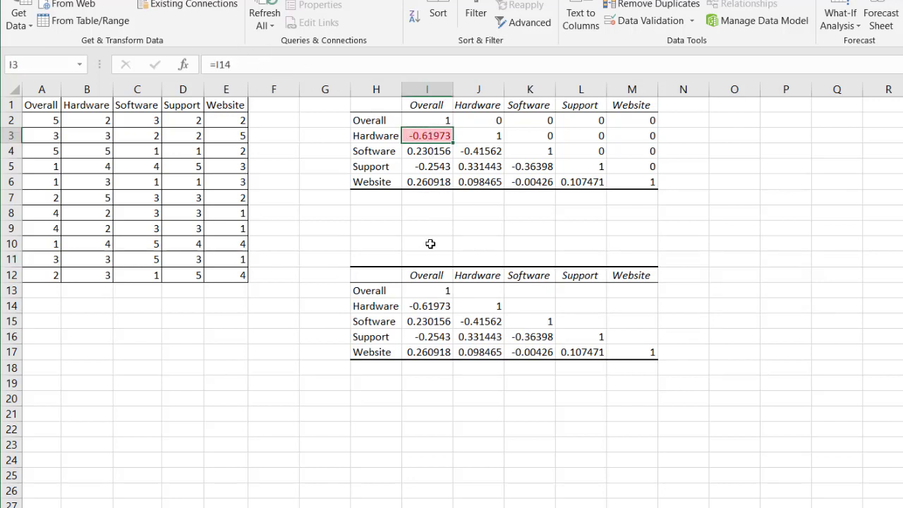
{"action": "left_click", "coordinate": [430, 307]}
{"action": "left_click", "coordinate": [427, 233]}
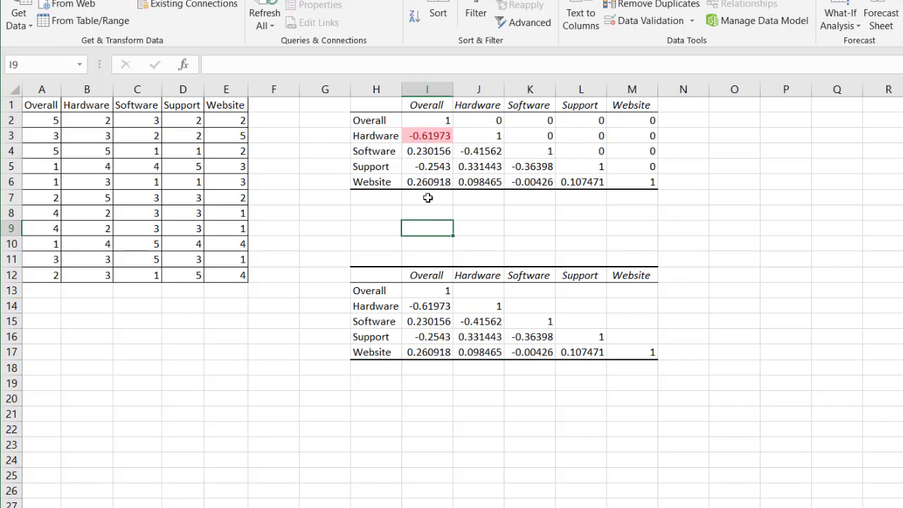
{"action": "left_click", "coordinate": [438, 302]}
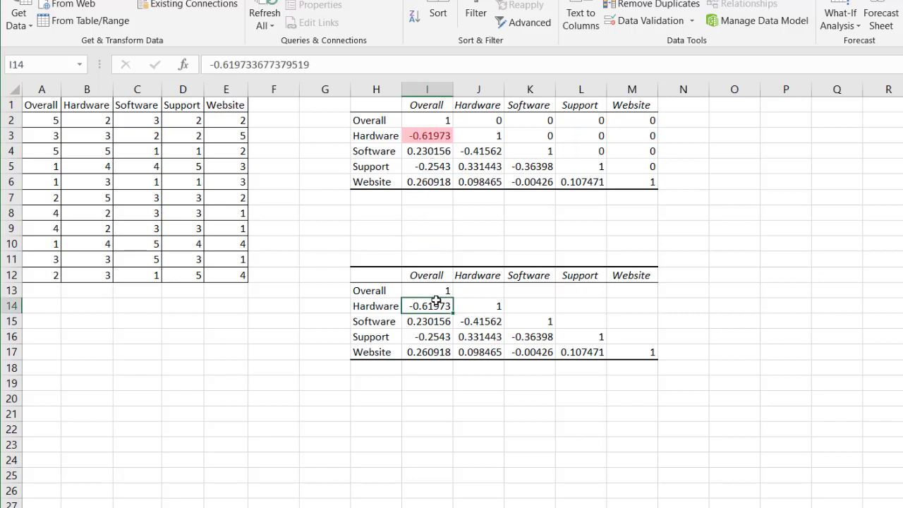
{"action": "left_click", "coordinate": [429, 135]}
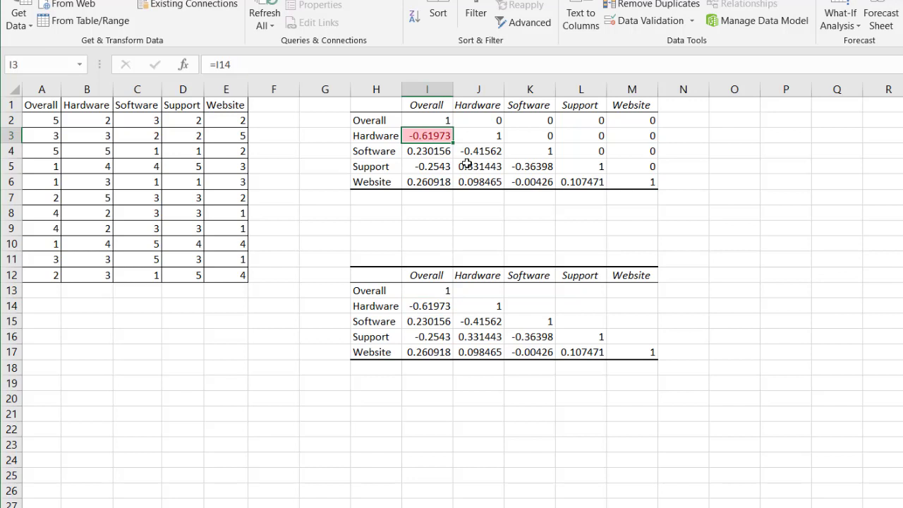
{"action": "left_click", "coordinate": [429, 108]}
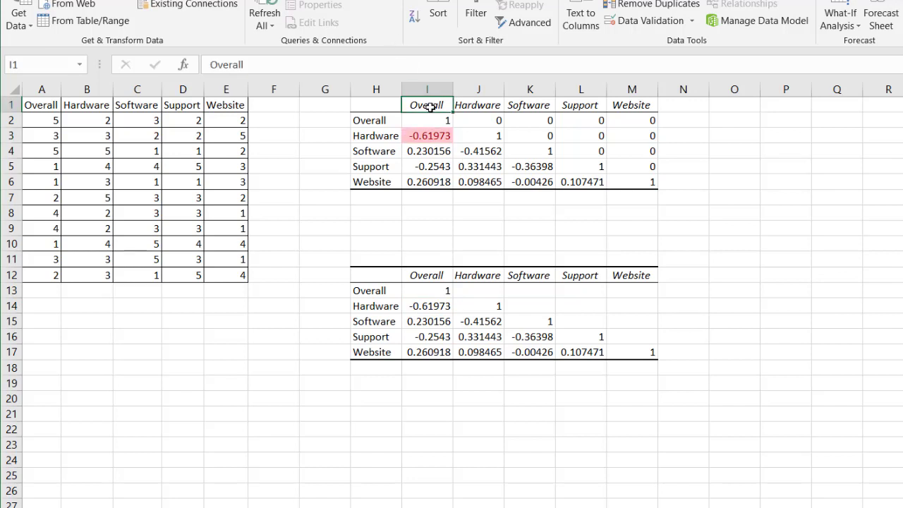
{"action": "left_click", "coordinate": [428, 136]}
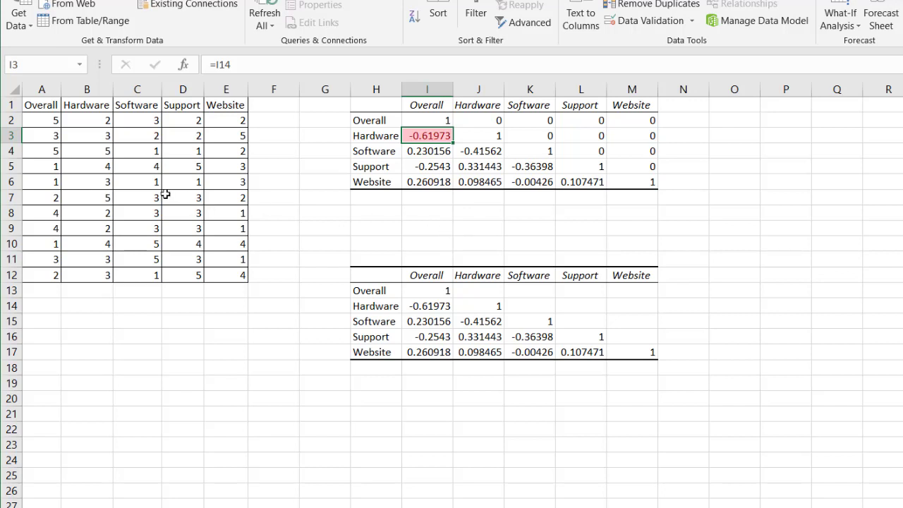
- Examine the Overall ratings, the other RANDBETWEEN rating columns and the second correlation matrix in H12:M17
{"action": "left_click", "coordinate": [178, 244]}
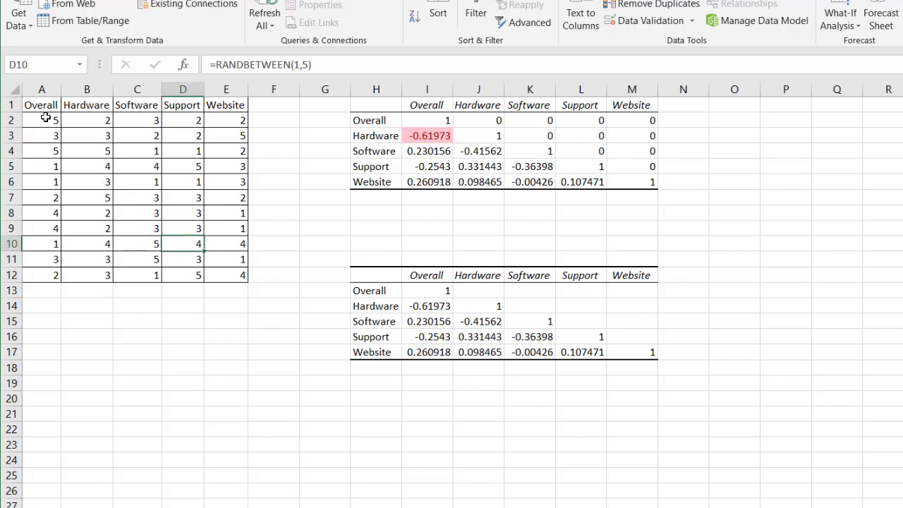
{"action": "left_click_drag", "start_coordinate": [46, 117], "coordinate": [47, 271]}
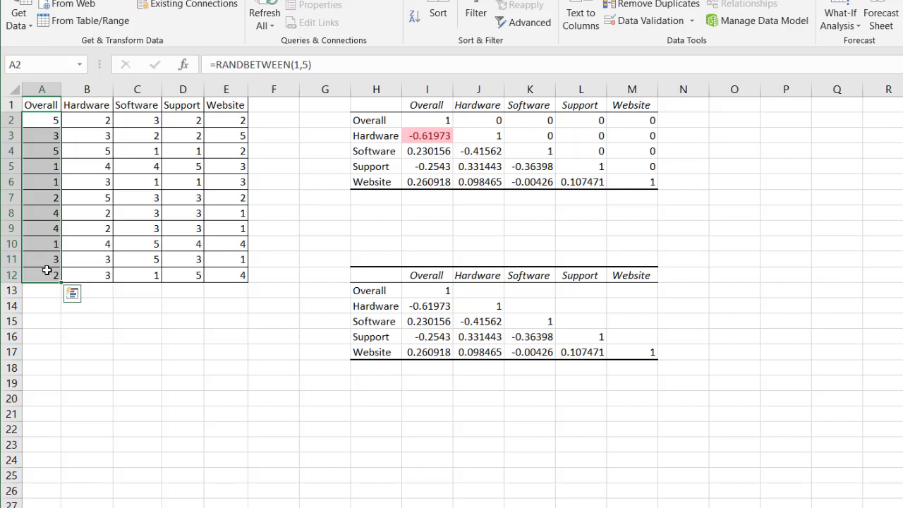
{"action": "left_click", "coordinate": [122, 202]}
{"action": "left_click", "coordinate": [176, 197]}
{"action": "left_click", "coordinate": [182, 153]}
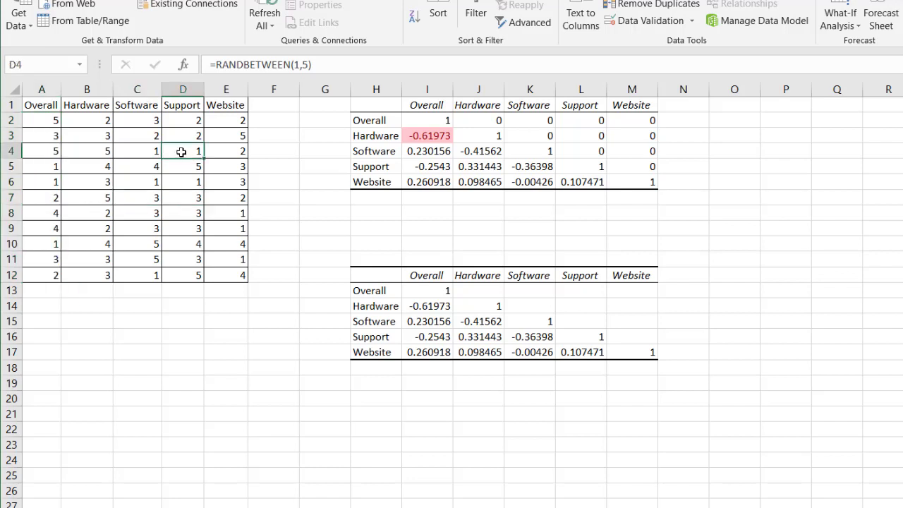
{"action": "left_click", "coordinate": [126, 151]}
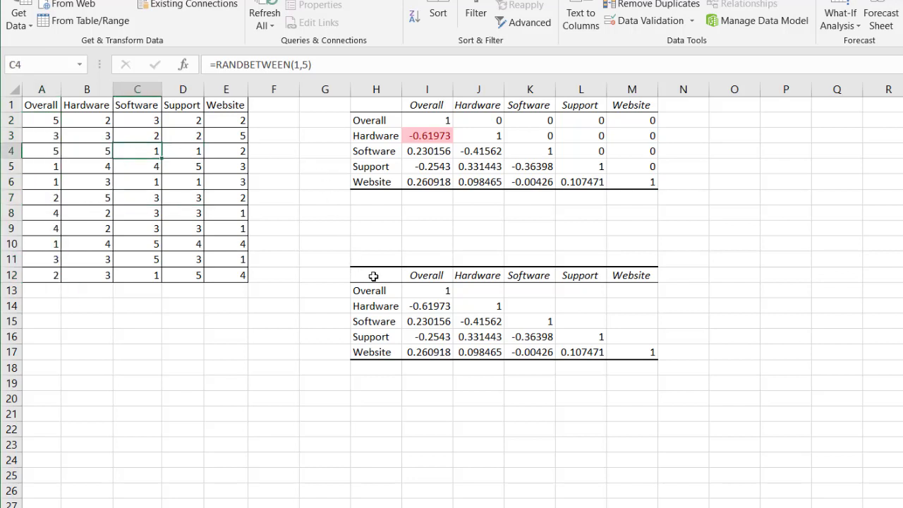
{"action": "left_click_drag", "start_coordinate": [374, 276], "coordinate": [632, 350]}
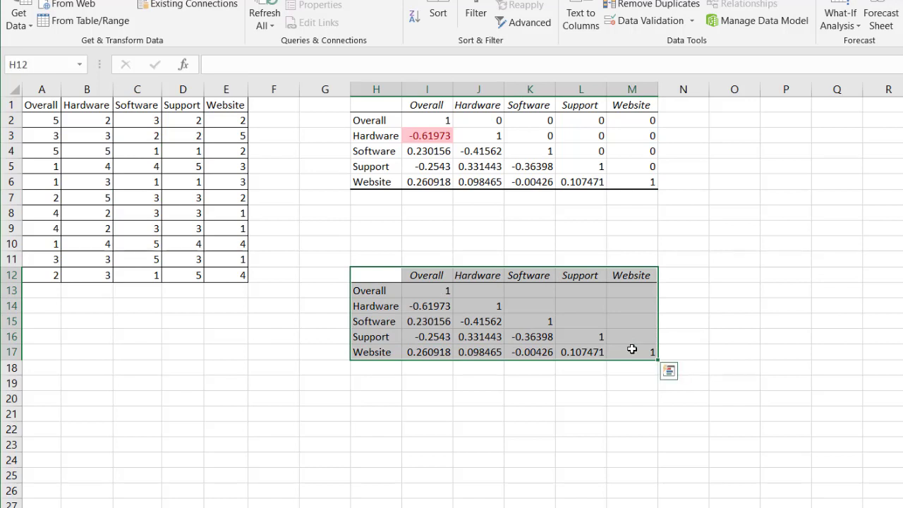
- Examine how Hardware, Software and Support correlate with Overall in the first matrix
{"action": "left_click", "coordinate": [423, 133]}
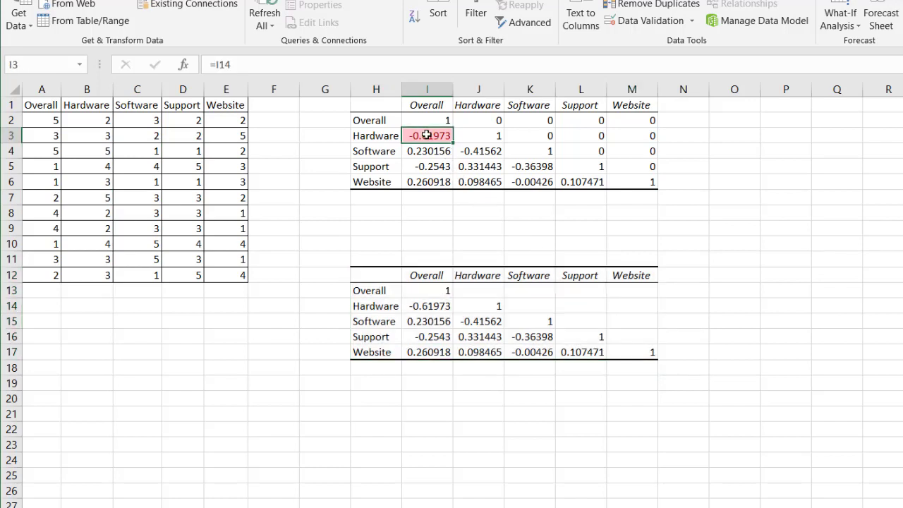
{"action": "left_click", "coordinate": [438, 152]}
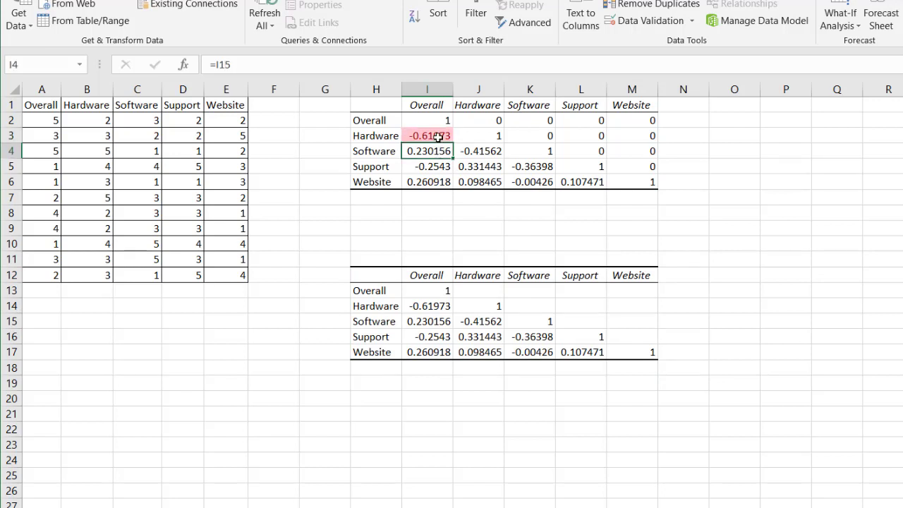
{"action": "left_click", "coordinate": [439, 135]}
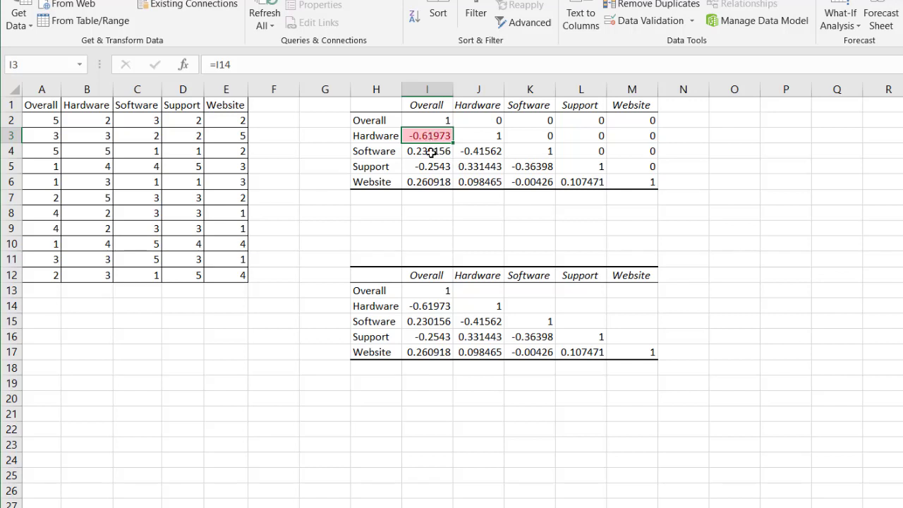
{"action": "left_click", "coordinate": [423, 106]}
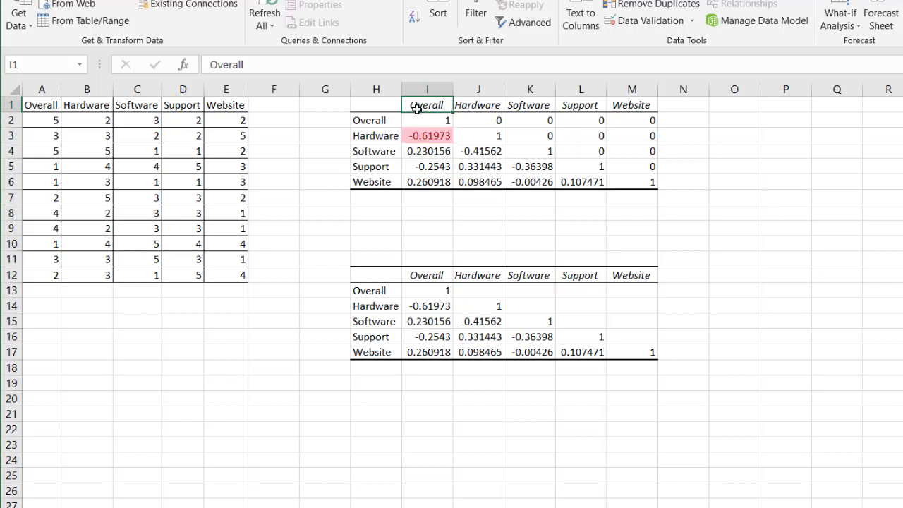
{"action": "left_click", "coordinate": [378, 137]}
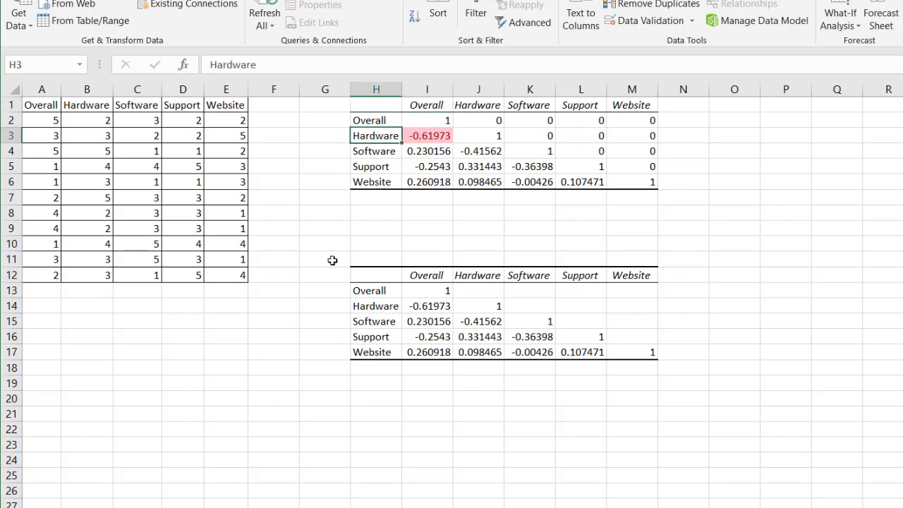
{"action": "left_click", "coordinate": [426, 153]}
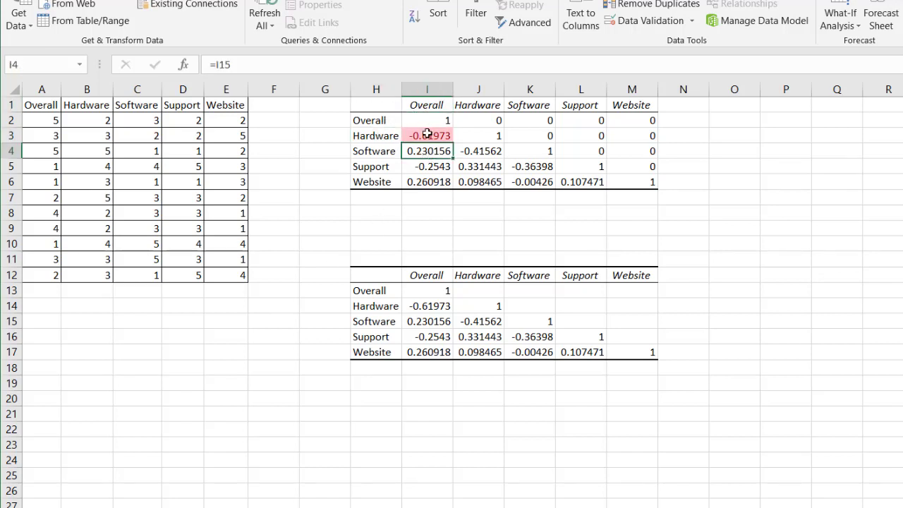
{"action": "left_click", "coordinate": [427, 134]}
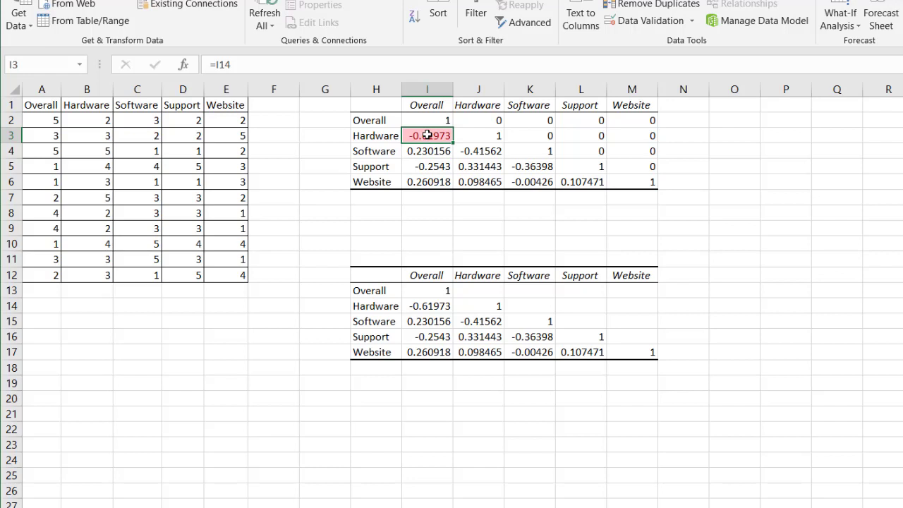
{"action": "left_click", "coordinate": [449, 163]}
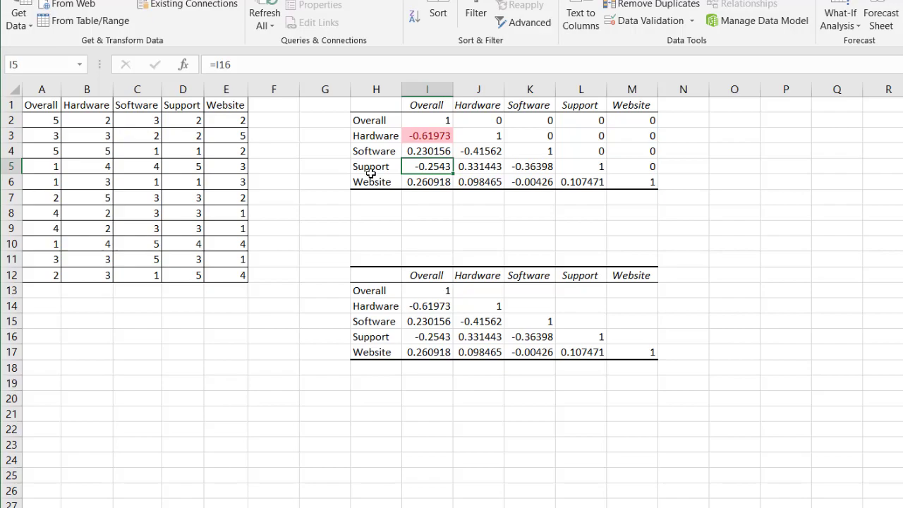
- Review the X and Y data columns on the Ex(1) sheet and return to the Ex(2) sheet
{"action": "left_click", "coordinate": [121, 171]}
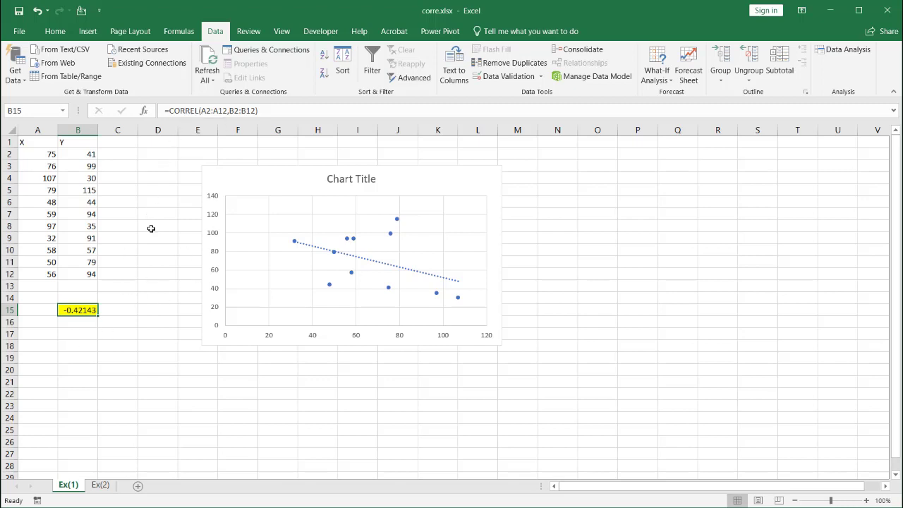
{"action": "left_click", "coordinate": [37, 130]}
{"action": "left_click", "coordinate": [78, 130]}
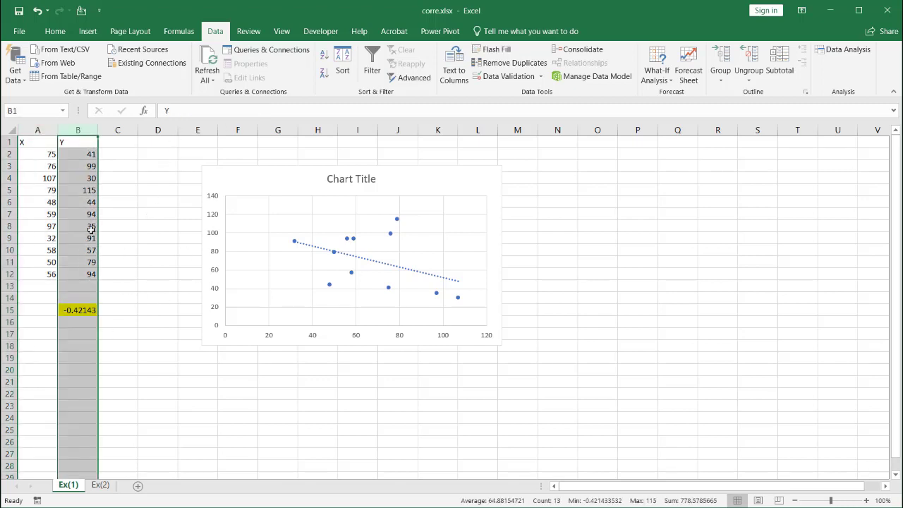
{"action": "left_click", "coordinate": [98, 487]}
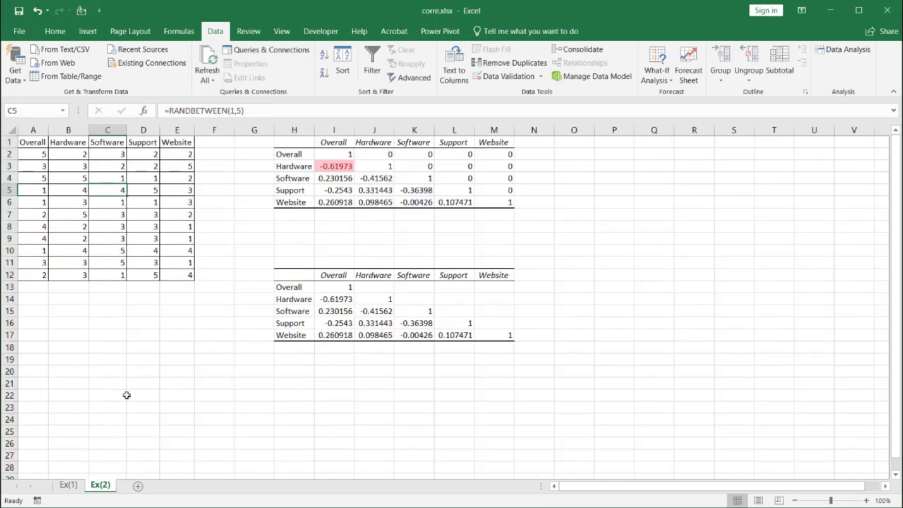
- View the Correlation entry among the Data Analysis tools and close the list without running an analysis
{"action": "left_click", "coordinate": [133, 248]}
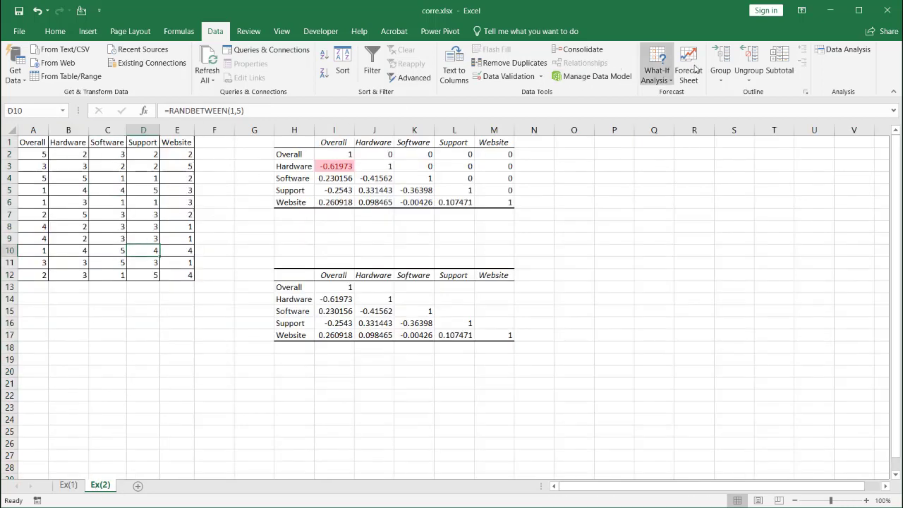
{"action": "left_click", "coordinate": [867, 47]}
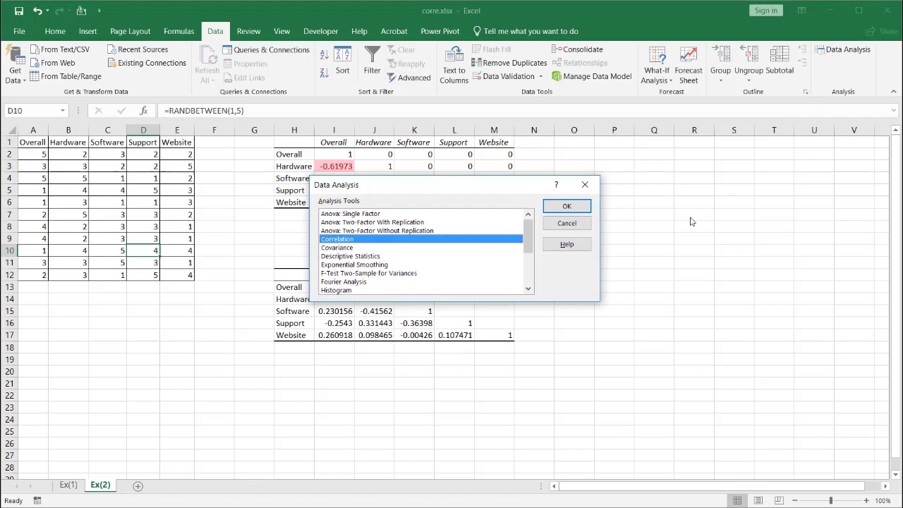
{"action": "left_click", "coordinate": [583, 224]}
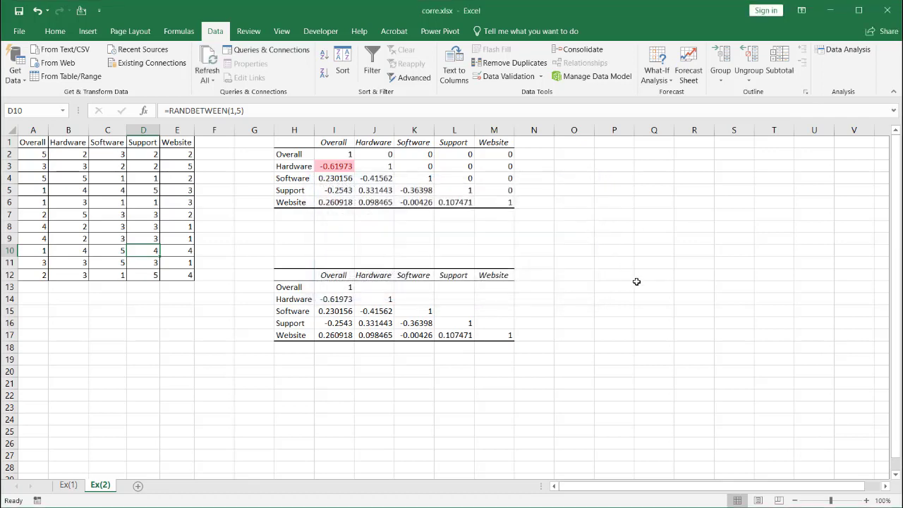